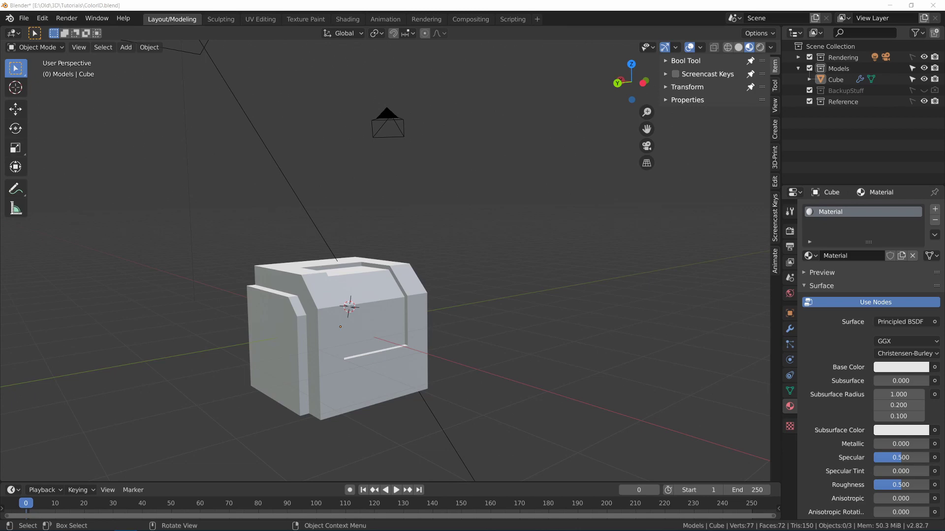
# View the Add-ons list in Preferences, cancel the Install file browser, close Preferences and select the Cube.
pyautogui.click(42, 18)
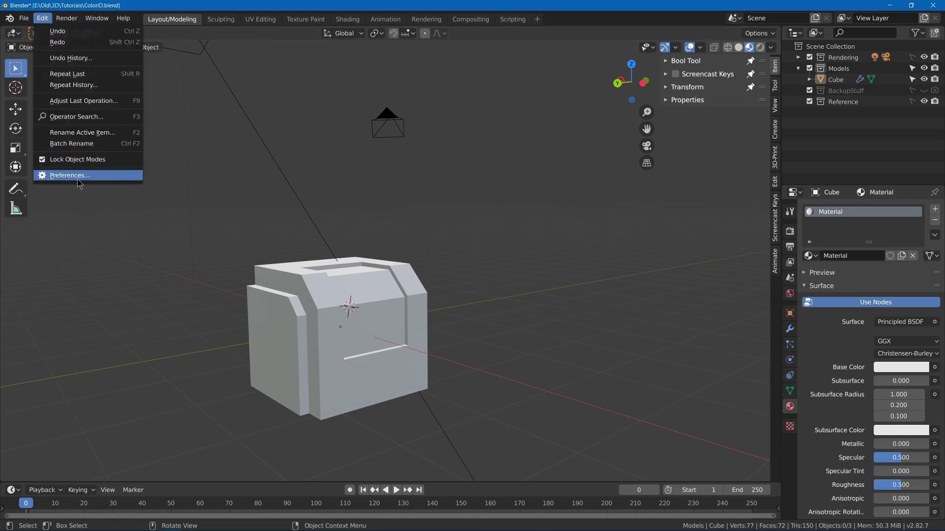
pyautogui.click(77, 179)
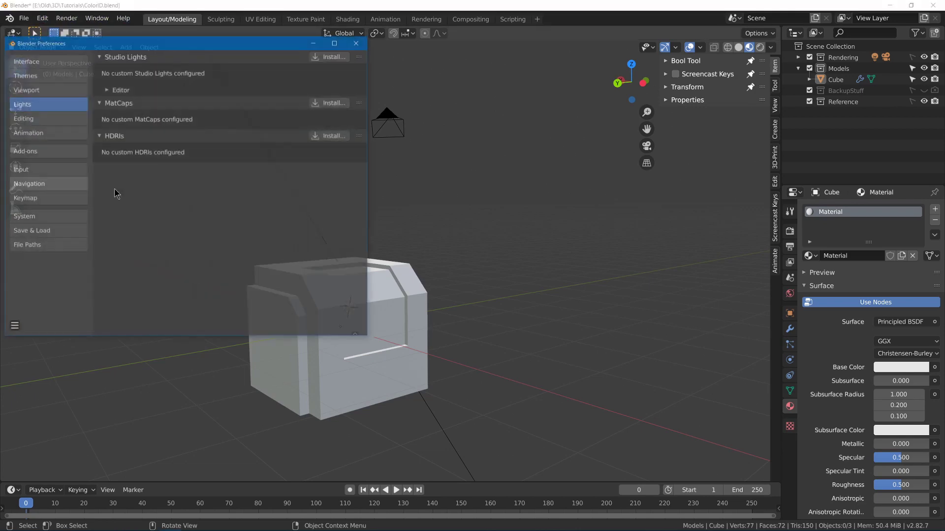
pyautogui.click(49, 152)
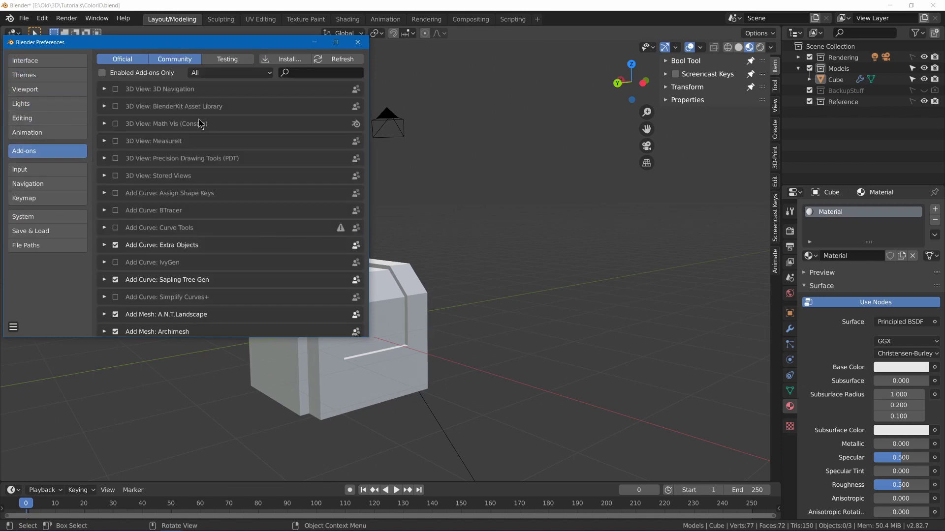
pyautogui.click(286, 59)
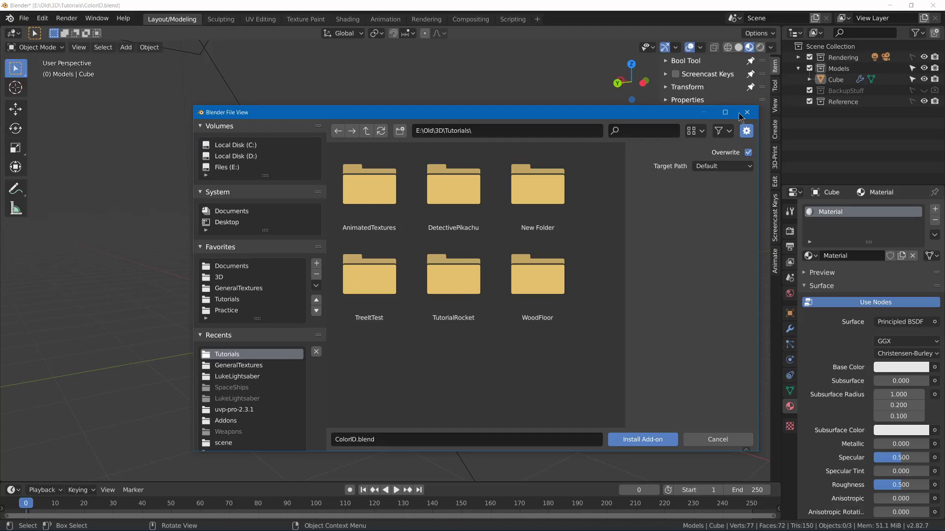
pyautogui.click(742, 115)
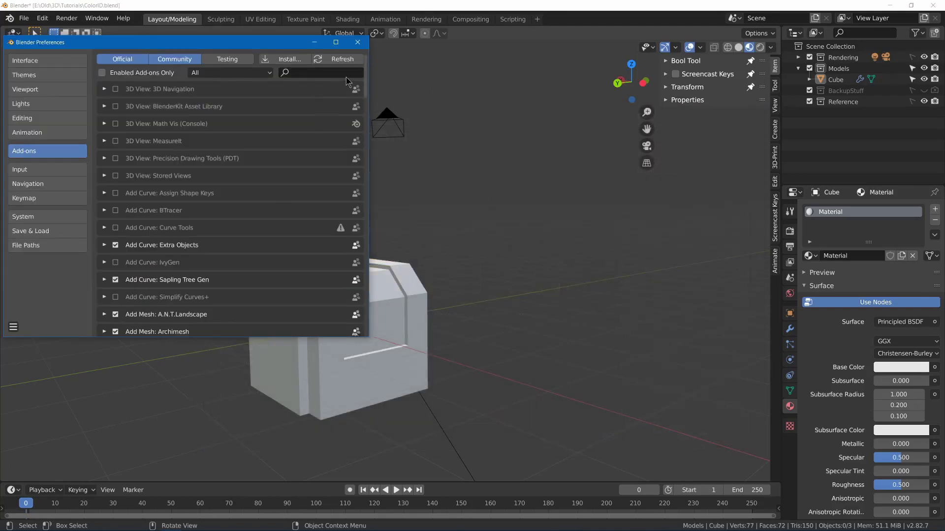
pyautogui.click(358, 43)
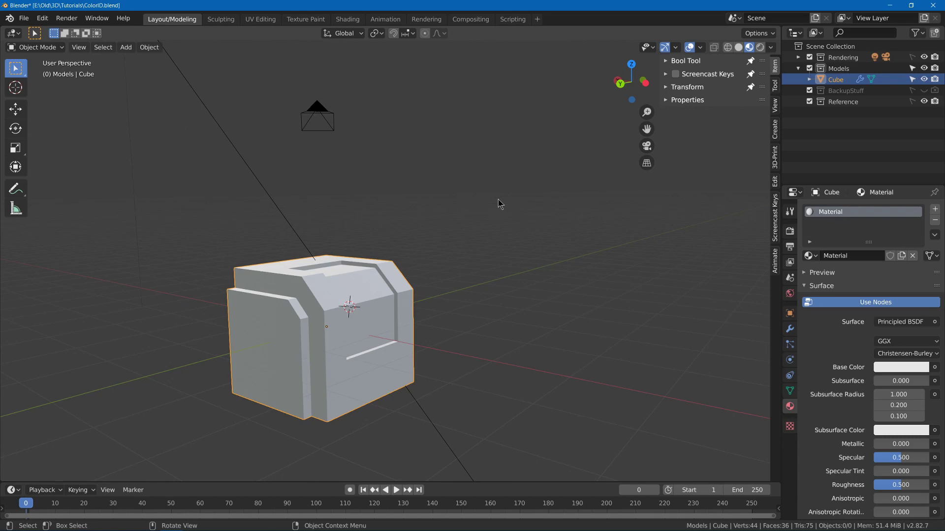
# Switch to the UV Editing workspace and expand TexTools' Color ID panel.
pyautogui.click(260, 23)
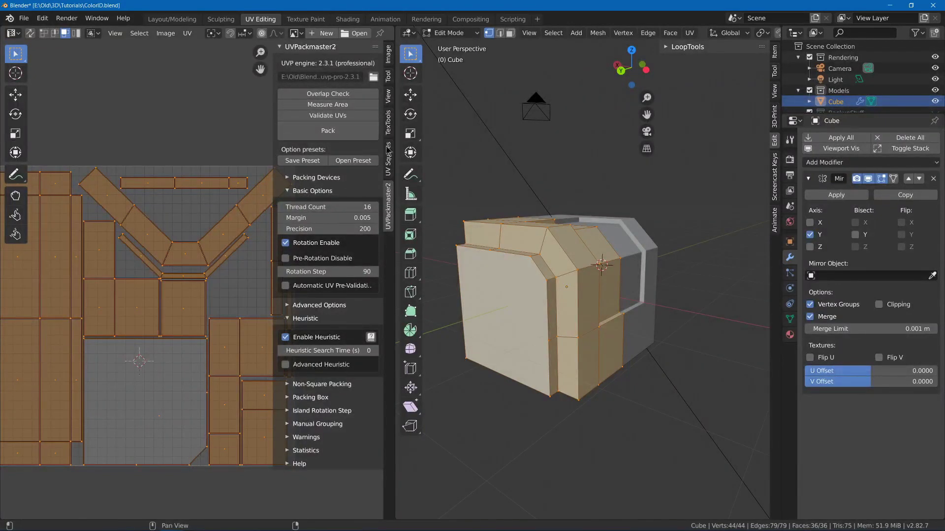
pyautogui.click(388, 127)
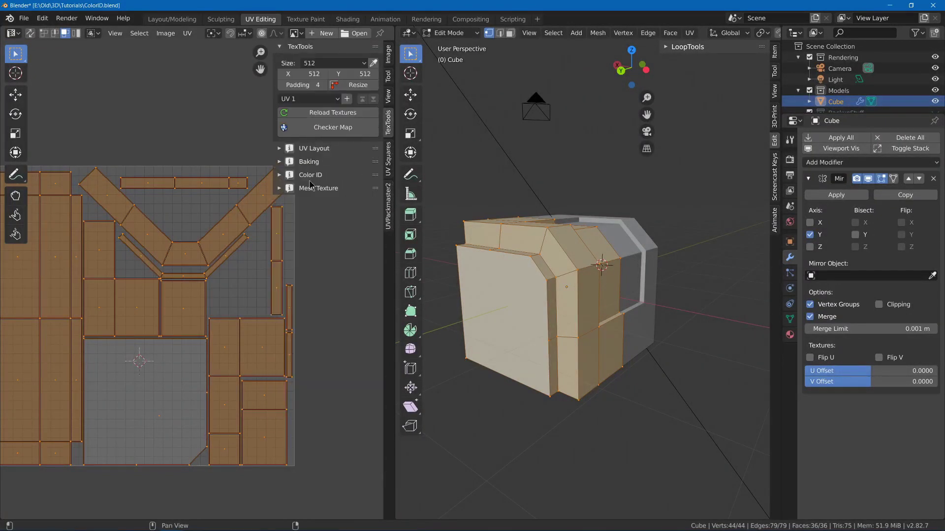
pyautogui.click(279, 176)
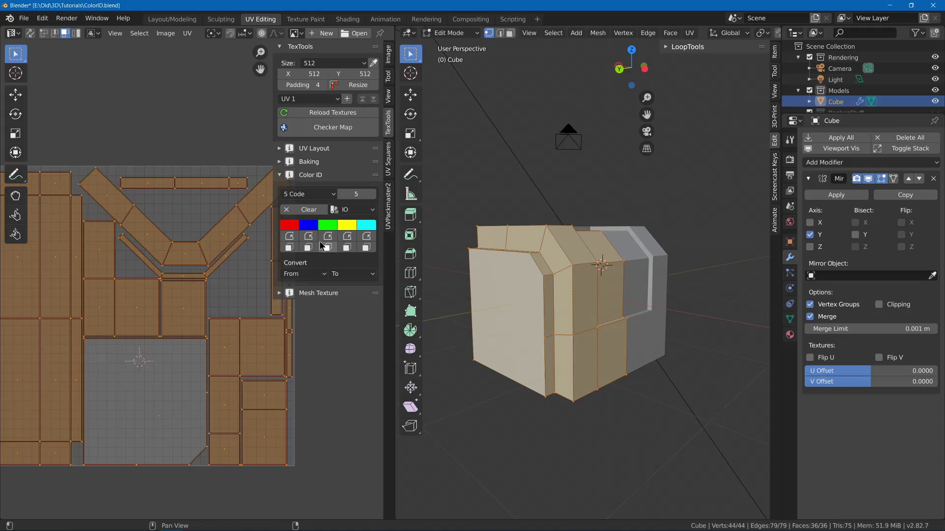
pyautogui.moveTo(492, 295); pyautogui.dragTo(521, 300, button='middle')
# Try the 15 Rainbow colour preset, then return to the 5 Code preset.
pyautogui.click(317, 197)
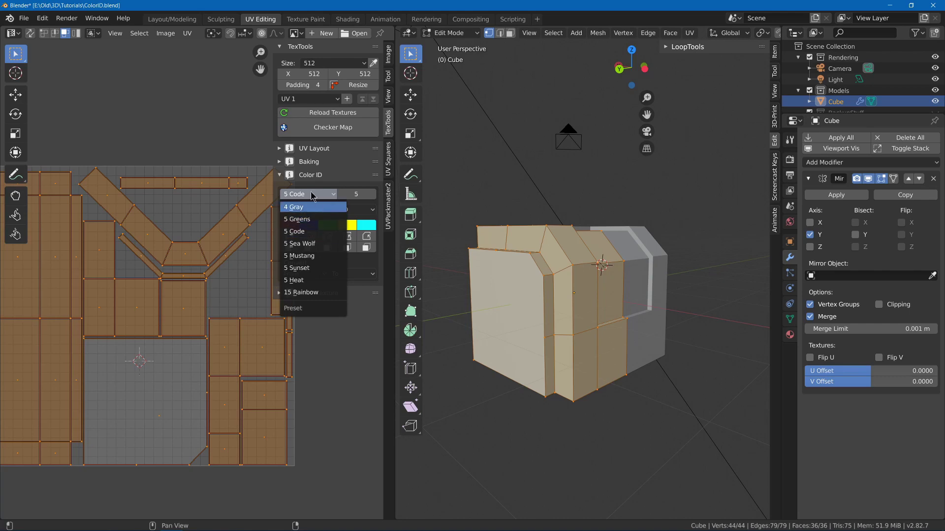
pyautogui.click(315, 293)
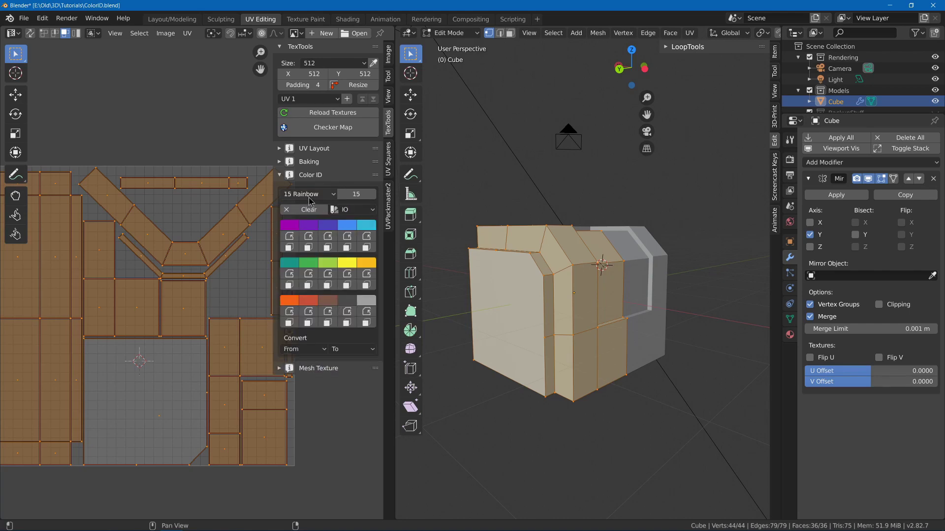
pyautogui.click(310, 197)
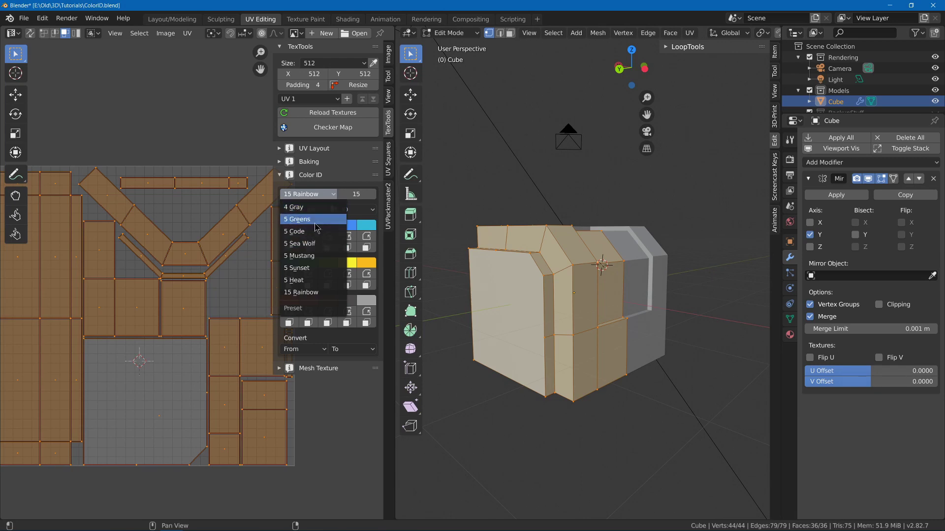
pyautogui.click(312, 232)
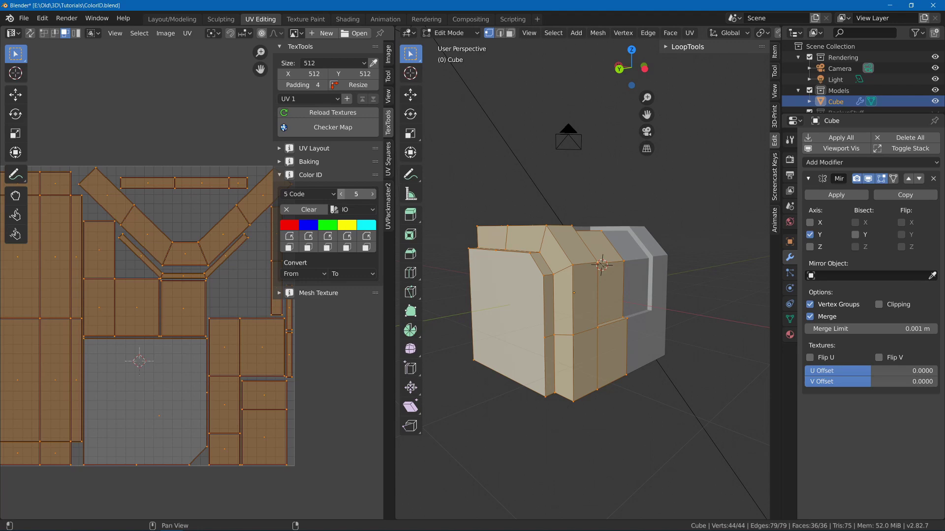
# Lower and then raise the Color ID palette's colour count.
pyautogui.click(341, 194)
pyautogui.click(341, 194)
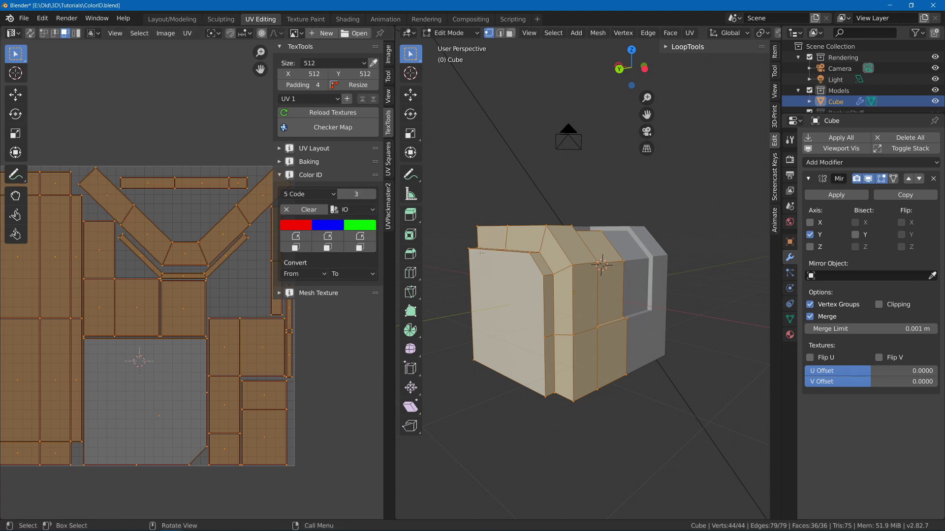
pyautogui.click(373, 194)
pyautogui.click(373, 194)
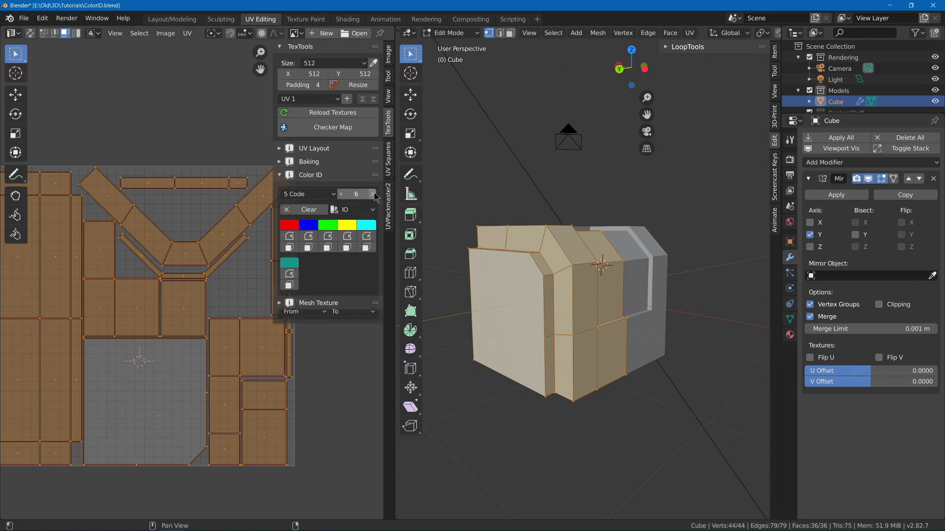
pyautogui.click(373, 194)
pyautogui.click(373, 194)
pyautogui.click(373, 194)
pyautogui.click(373, 194)
pyautogui.click(373, 194)
pyautogui.click(373, 194)
pyautogui.click(373, 194)
pyautogui.click(373, 194)
pyautogui.click(373, 194)
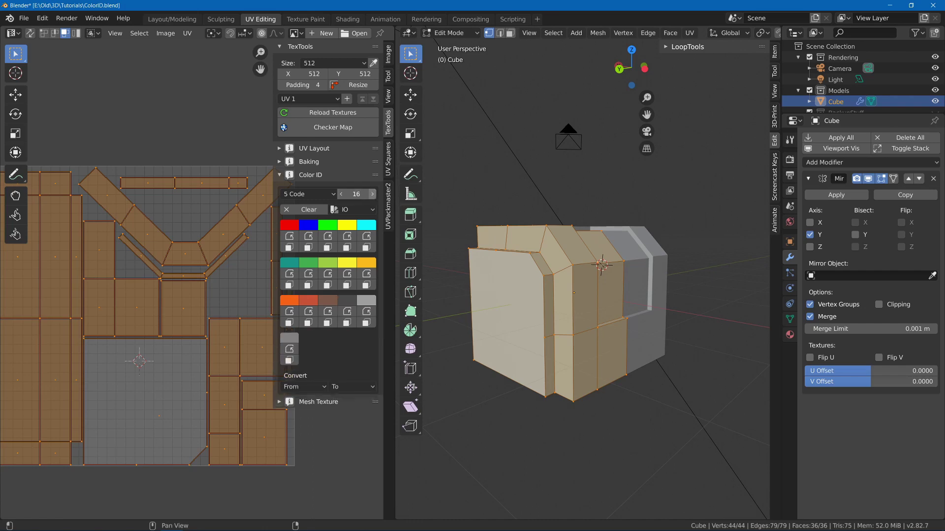
pyautogui.click(373, 194)
pyautogui.click(373, 194)
pyautogui.click(373, 193)
pyautogui.click(373, 194)
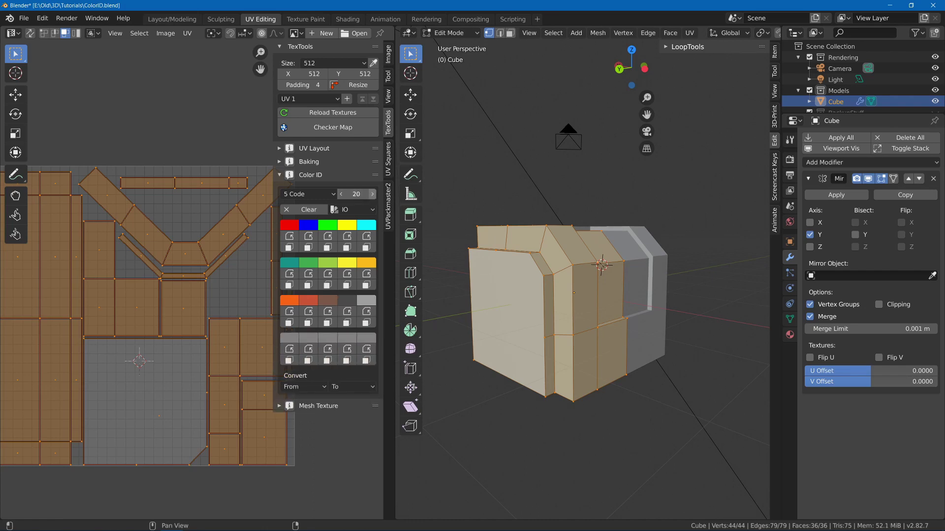
# Recolour a fourth-row palette swatch to a navy blue.
pyautogui.click(327, 337)
pyautogui.click(385, 239)
pyautogui.moveTo(385, 239); pyautogui.dragTo(375, 203)
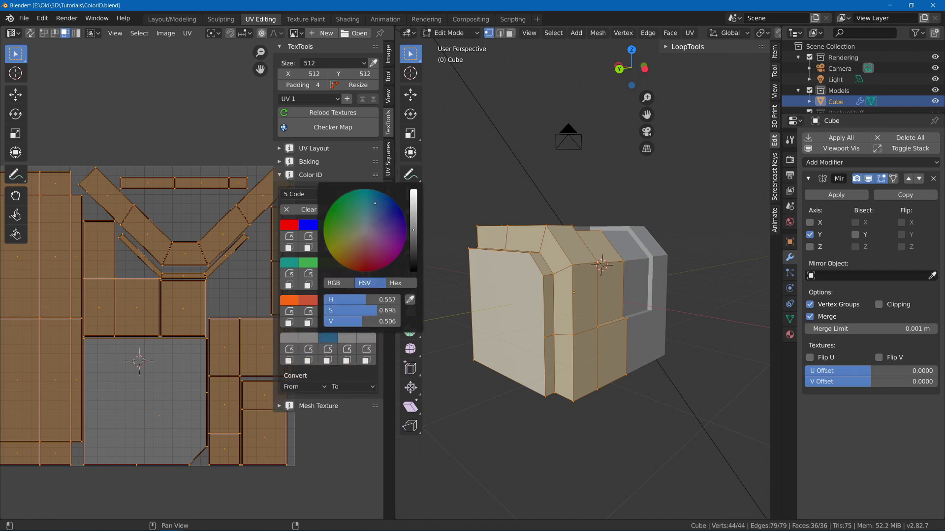
pyautogui.moveTo(414, 230); pyautogui.dragTo(401, 246)
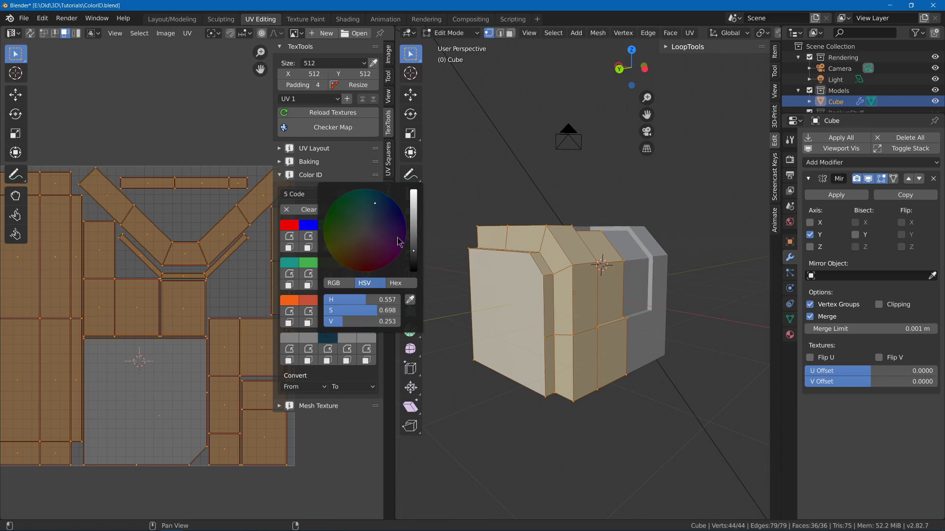
# Enter 3 as the palette's colour count.
pyautogui.click(354, 194)
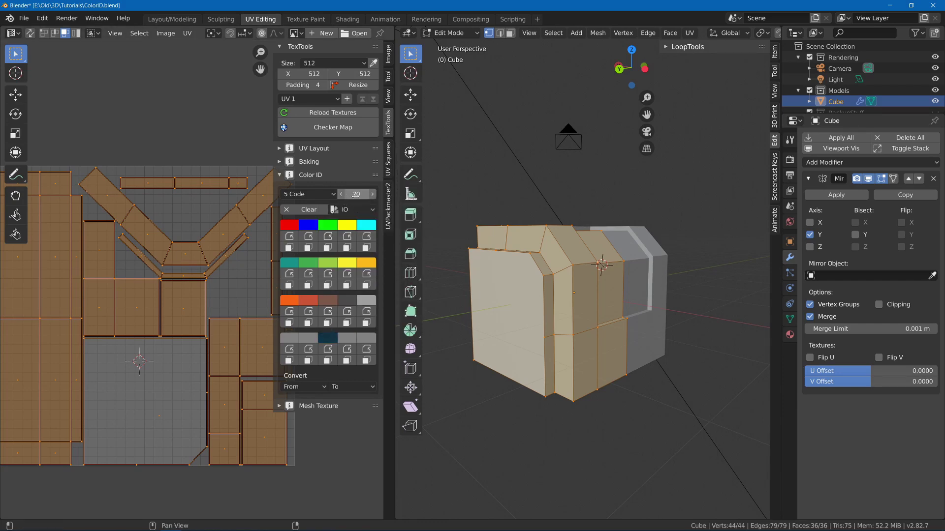
pyautogui.write('3')
pyautogui.press('Return')
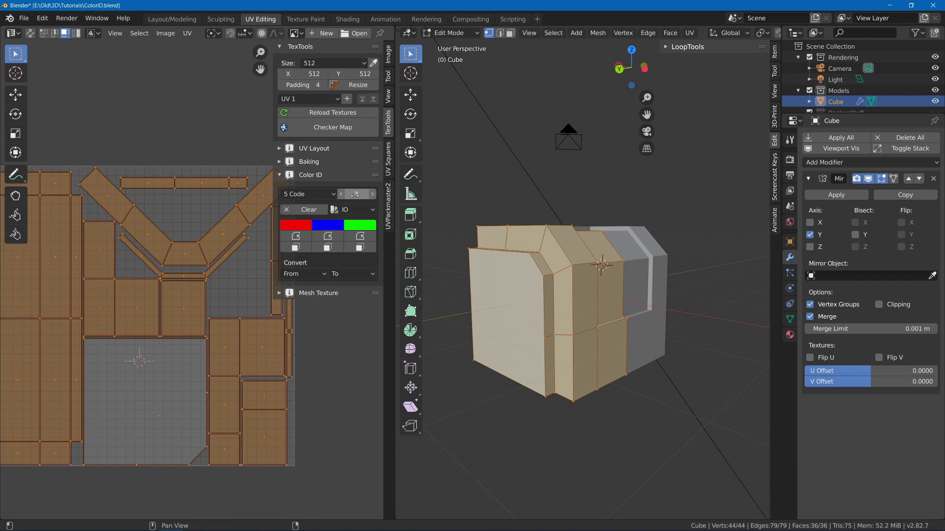
# Colour the currently selected cube faces red with the Color ID swatch.
pyautogui.click(316, 275)
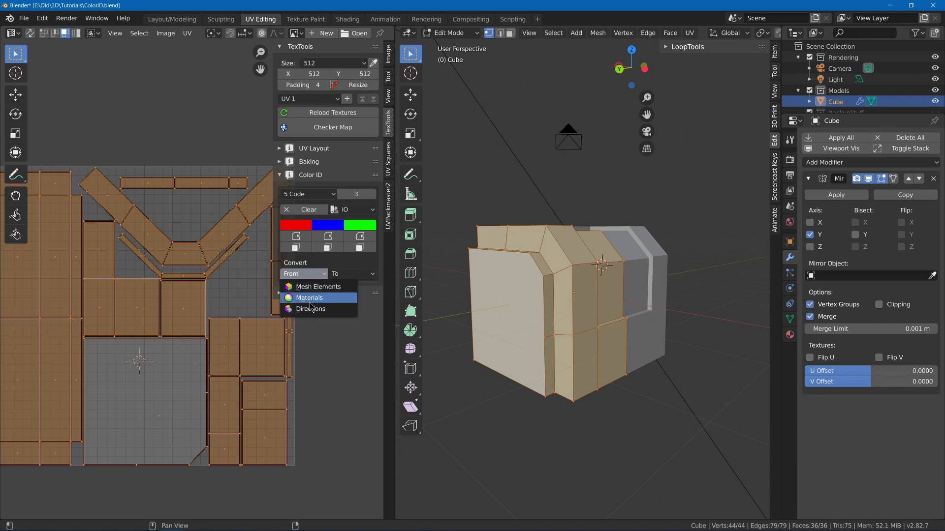
pyautogui.click(311, 275)
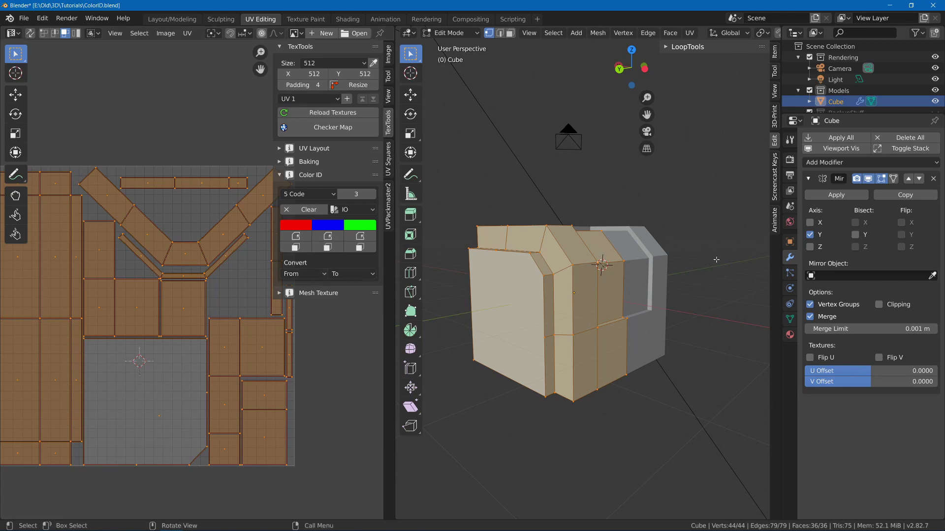
pyautogui.moveTo(673, 267); pyautogui.dragTo(669, 295, button='middle')
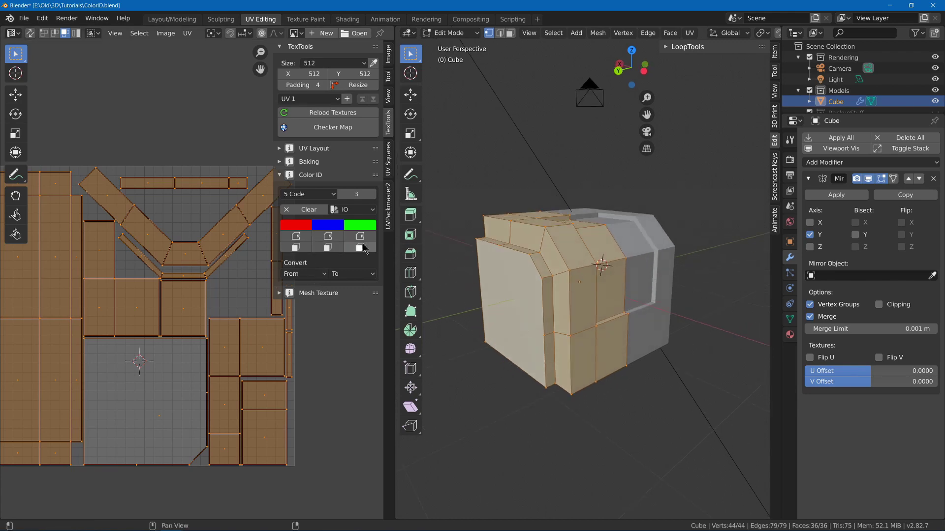
pyautogui.click(297, 236)
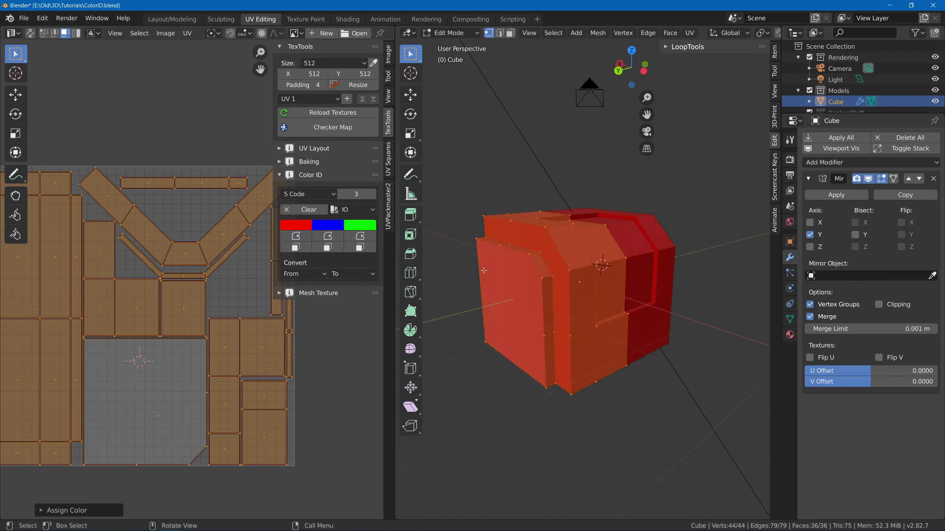
# Select a path of faces from the top face and assign them blue.
pyautogui.moveTo(591, 222); pyautogui.dragTo(611, 217, button='middle')
pyautogui.click(611, 217)
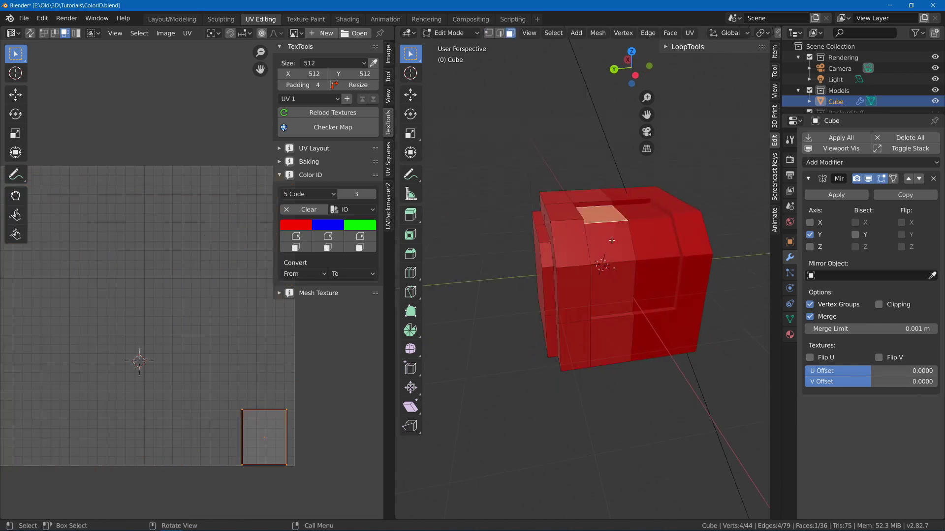
pyautogui.keyDown('ctrl'); pyautogui.click(612, 286); pyautogui.keyUp('ctrl')
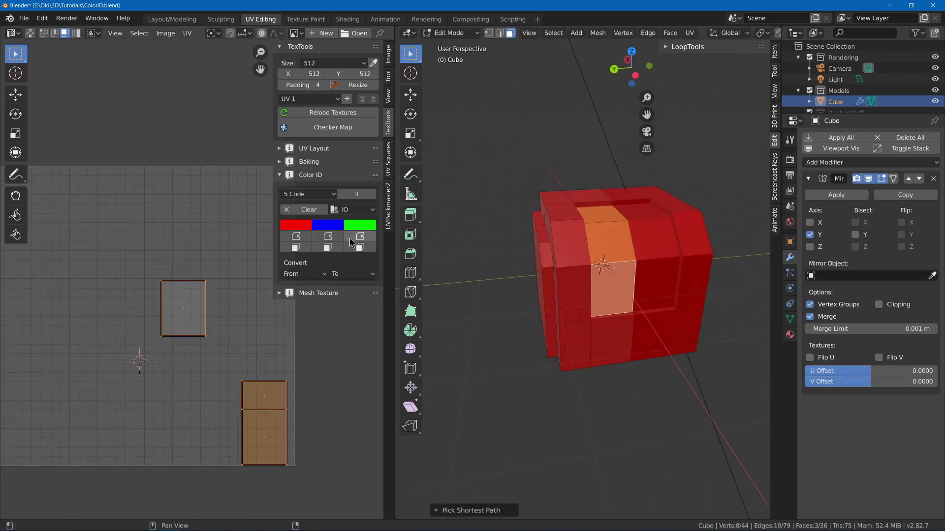
pyautogui.click(329, 238)
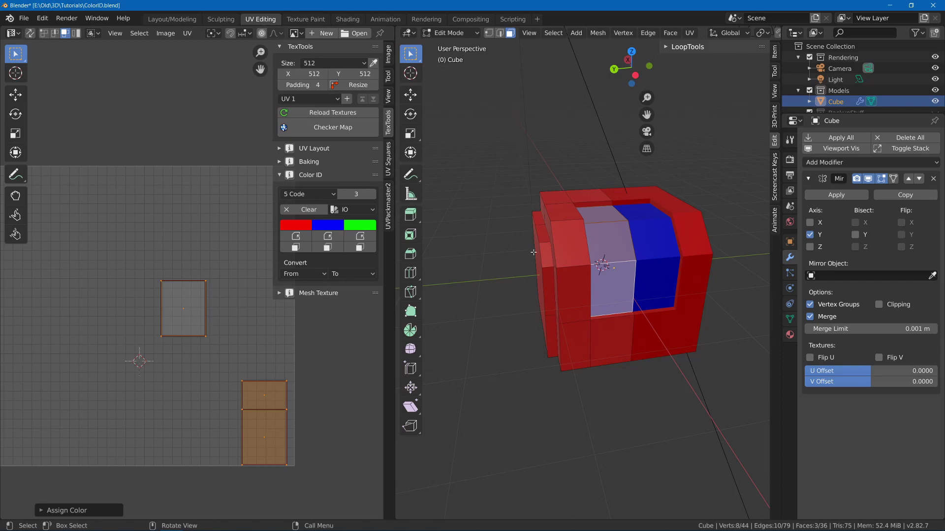
# Select the left side face, grow it across the panel, and assign green.
pyautogui.moveTo(492, 260); pyautogui.dragTo(570, 255, button='middle')
pyautogui.click(513, 277)
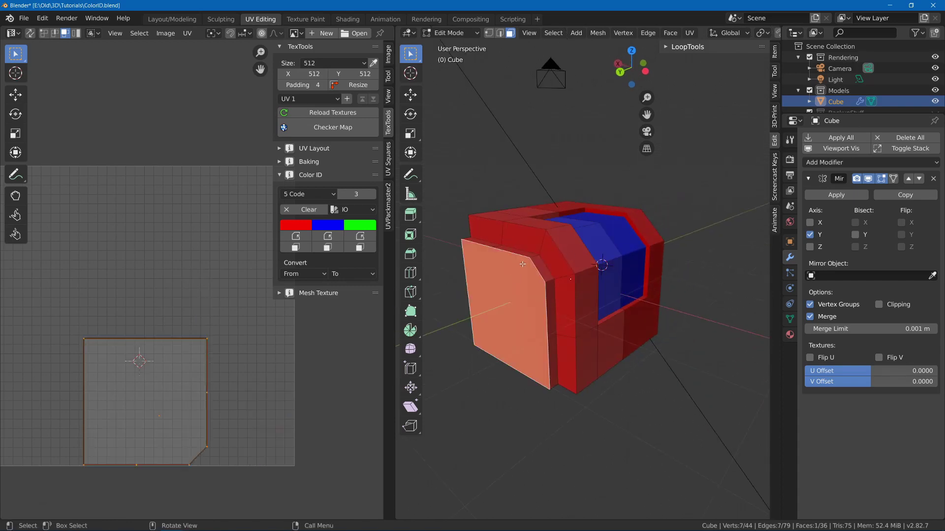
pyautogui.press('ctrl+KP_Add')
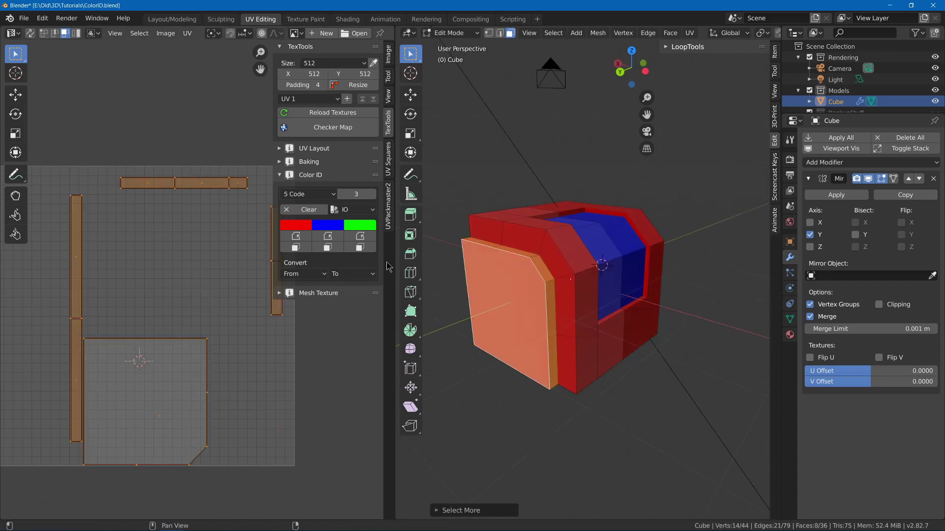
pyautogui.click(359, 237)
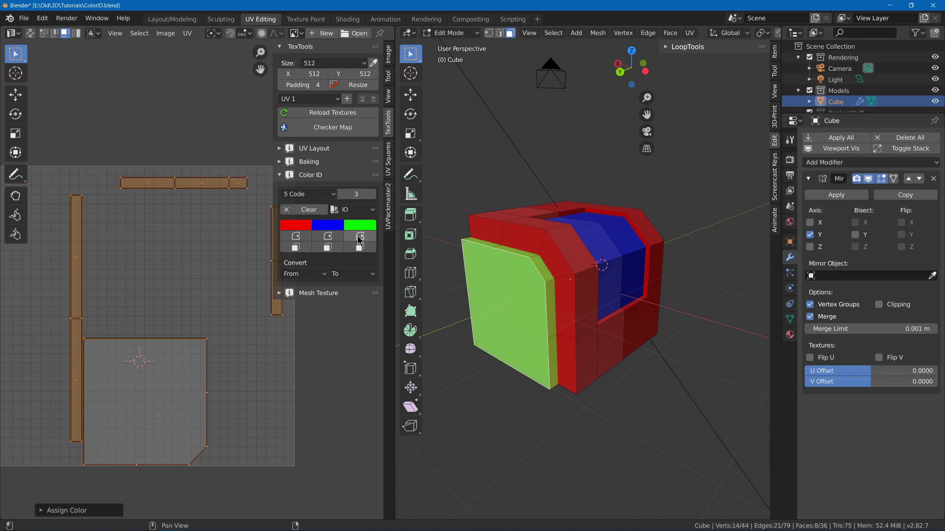
# Expand TexTools Baking and change the bake type from Tangent Normal to Material ID.
pyautogui.click(284, 162)
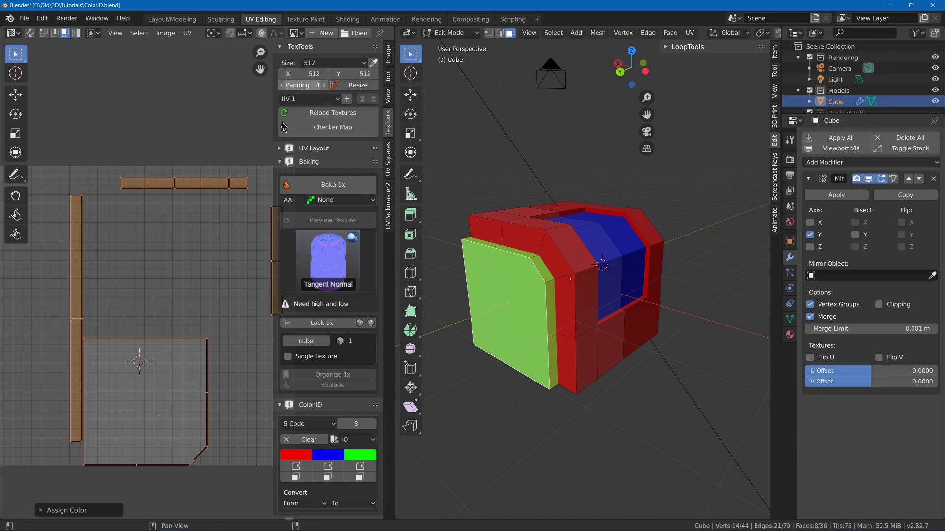
pyautogui.scroll(-2, 176, 275)
pyautogui.scroll(1, 176, 230)
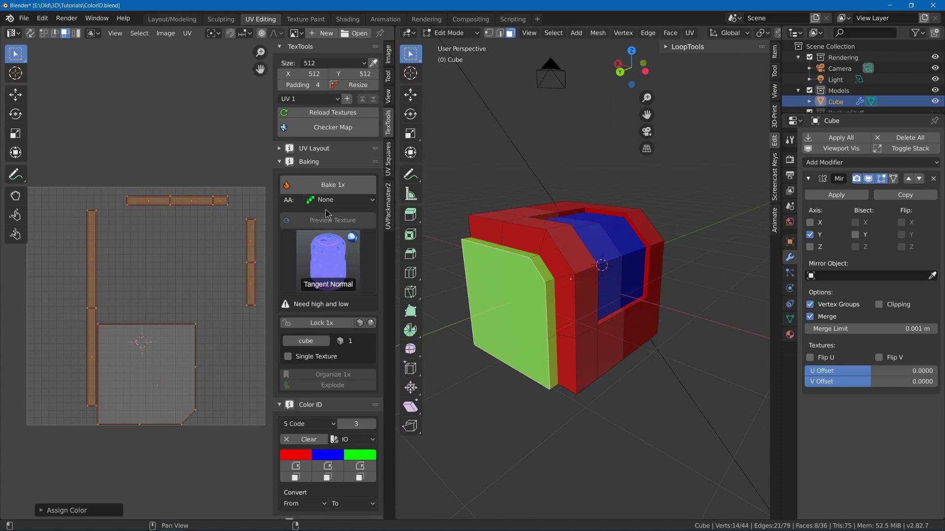
pyautogui.click(325, 265)
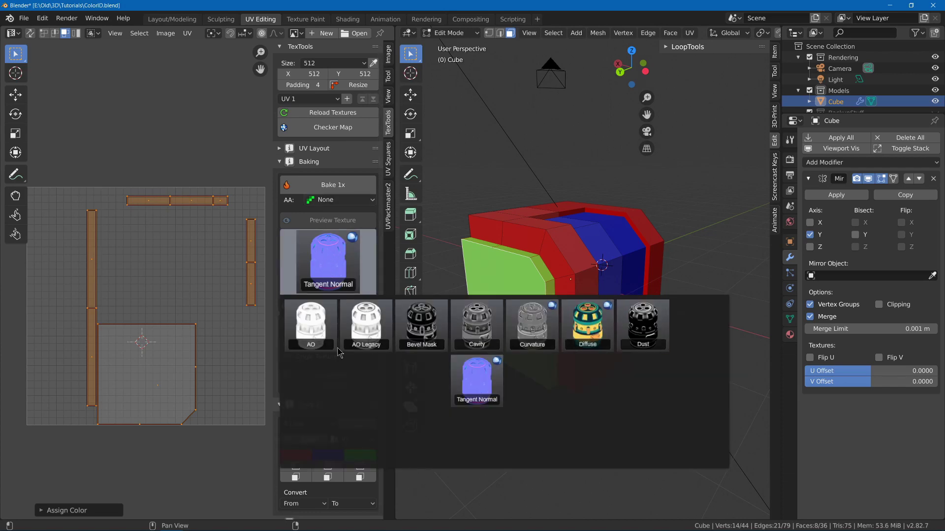
pyautogui.click(311, 393)
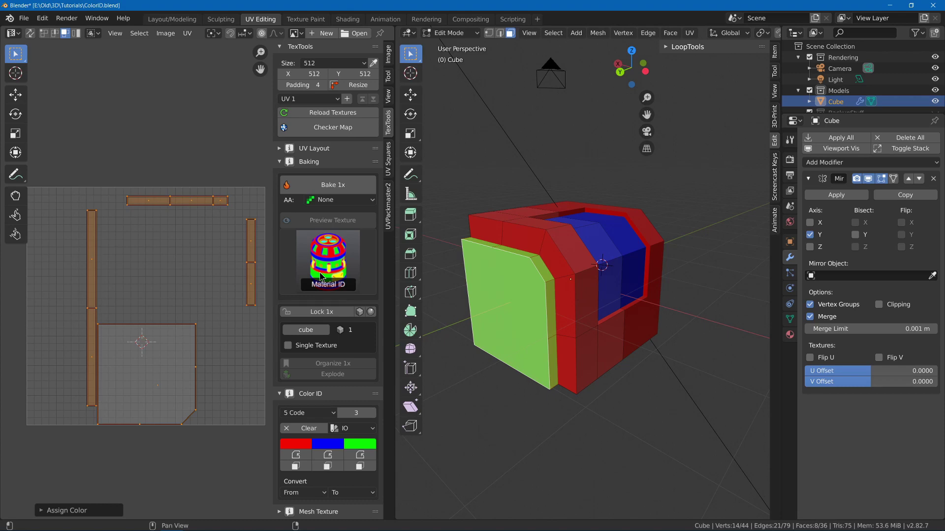
# Bake the Material ID texture, then switch the bake type to Diffuse.
pyautogui.click(339, 191)
pyautogui.moveTo(207, 260); pyautogui.dragTo(140, 266, button='middle')
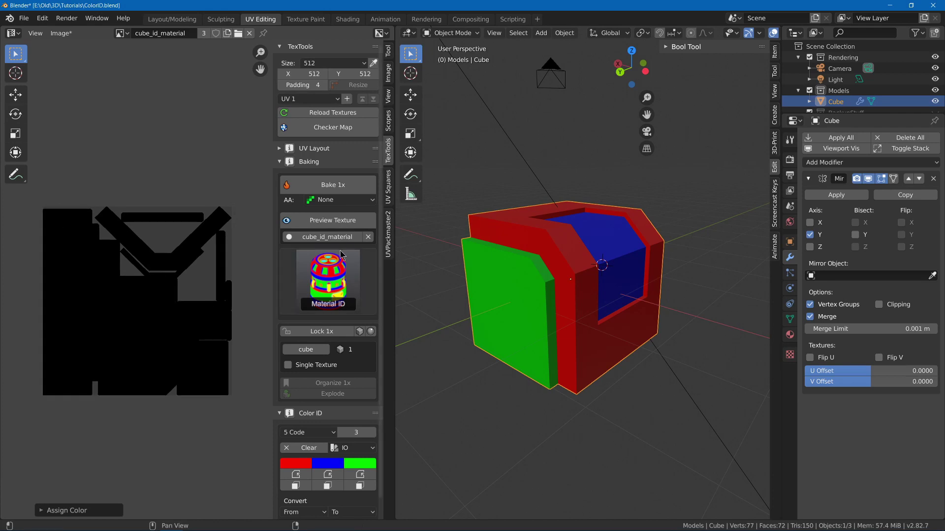
pyautogui.click(322, 282)
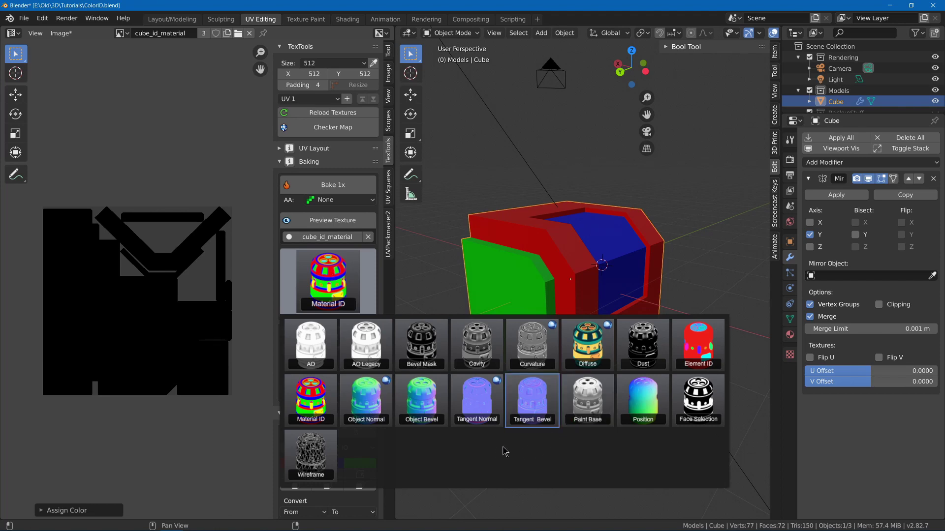
pyautogui.click(593, 357)
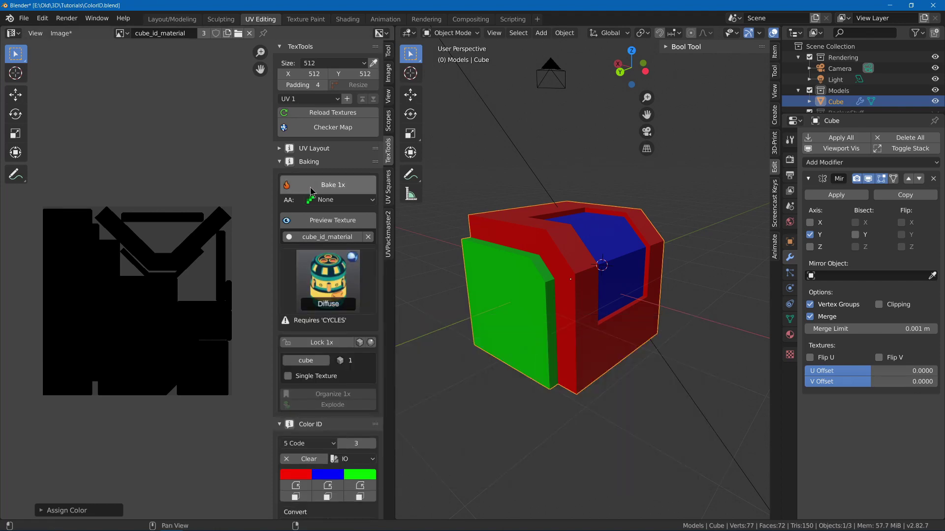
# Bake the cube_diffuse texture and save all baked images.
pyautogui.click(345, 191)
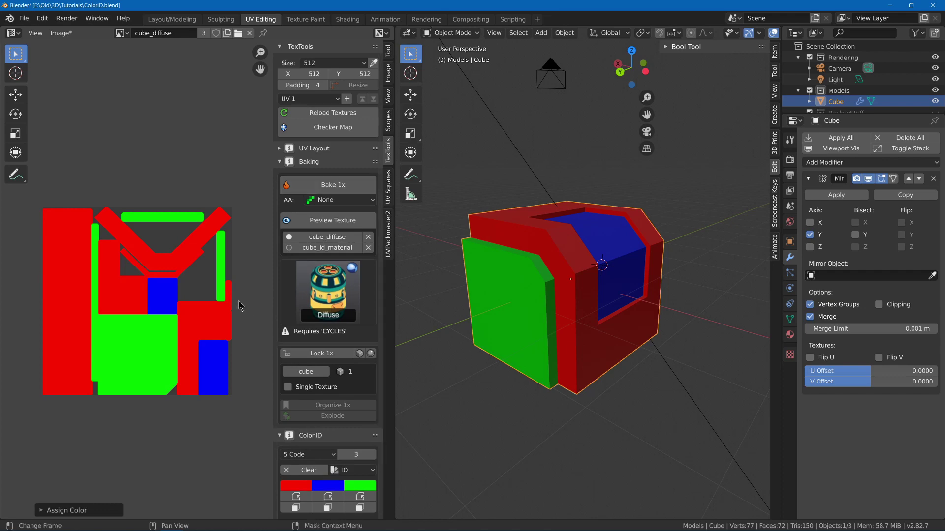
pyautogui.moveTo(168, 290); pyautogui.dragTo(202, 309, button='middle')
pyautogui.click(63, 33)
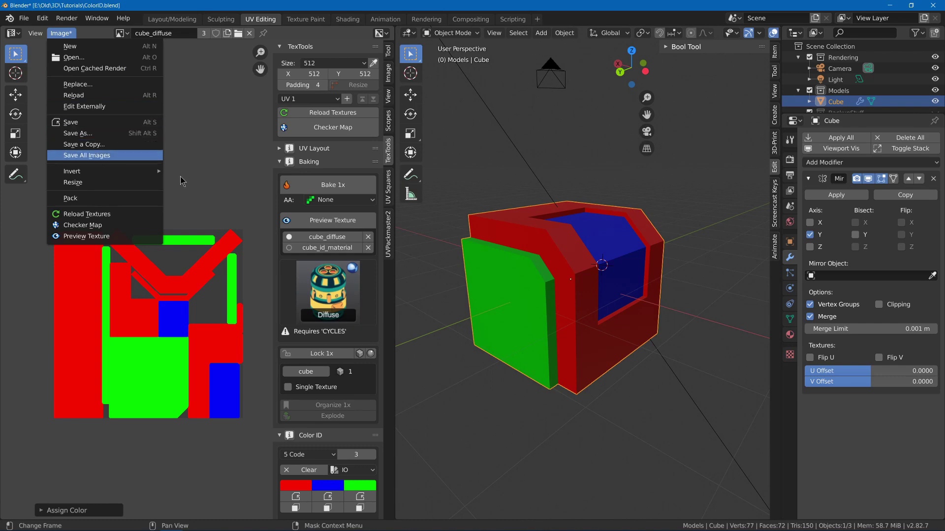
pyautogui.click(87, 156)
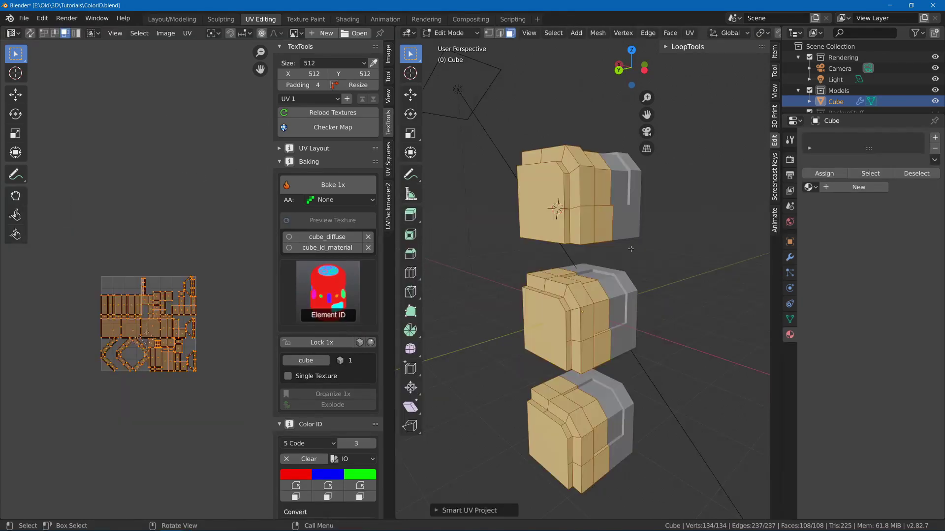
# Bake a cube_id_element map and convert its ID colours into Material.006, .007 and .008.
pyautogui.moveTo(604, 174); pyautogui.dragTo(617, 237, button='middle')
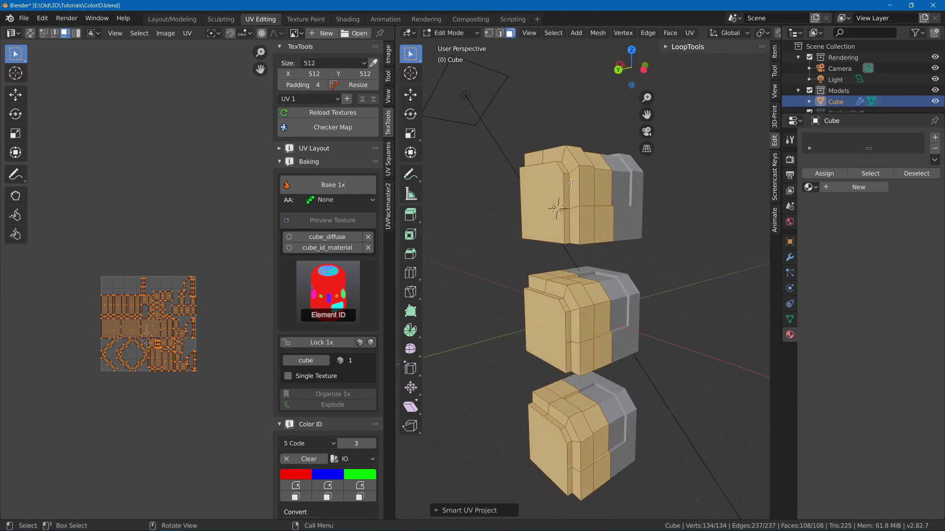
pyautogui.click(338, 288)
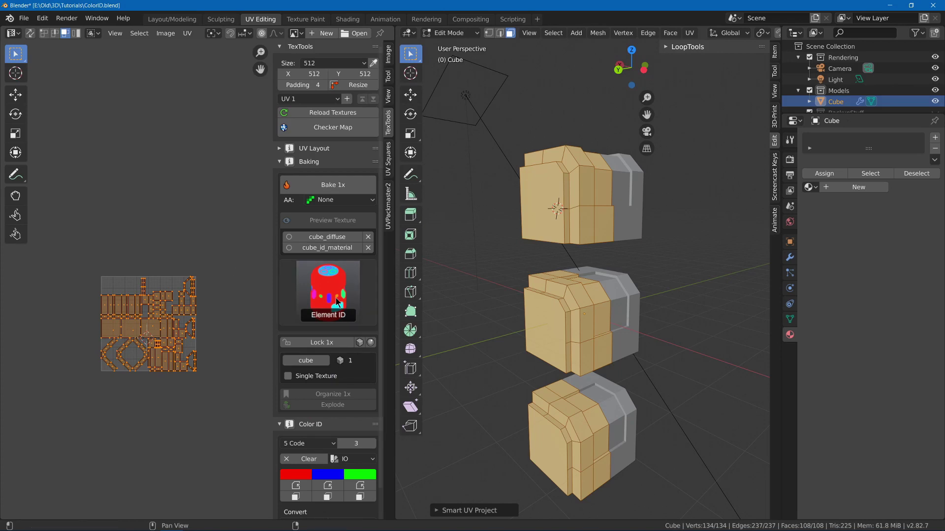
pyautogui.click(327, 185)
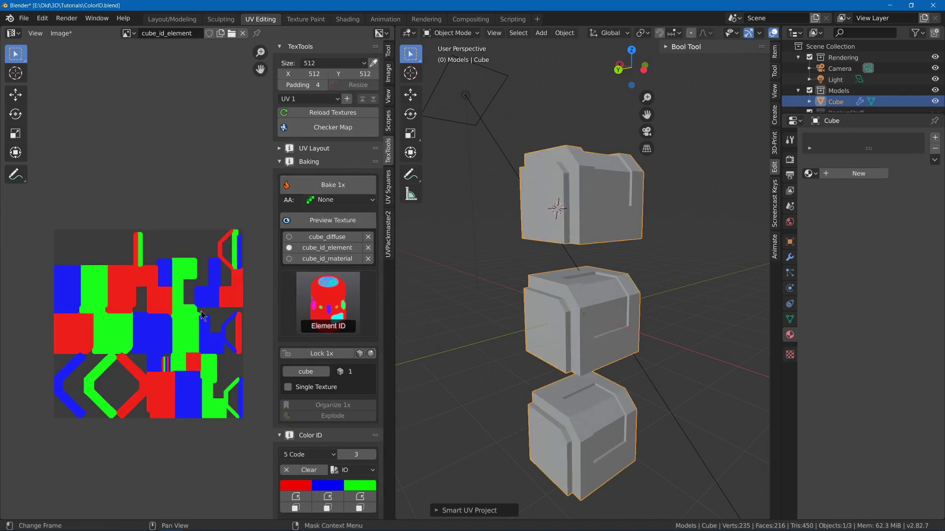
pyautogui.moveTo(196, 318); pyautogui.dragTo(180, 300, button='middle')
pyautogui.scroll(-2, 315, 452)
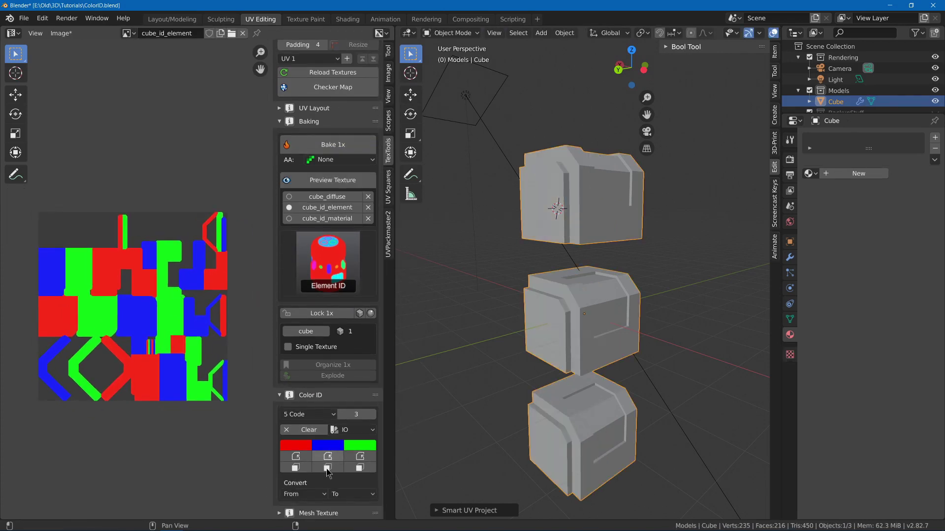
pyautogui.click(332, 454)
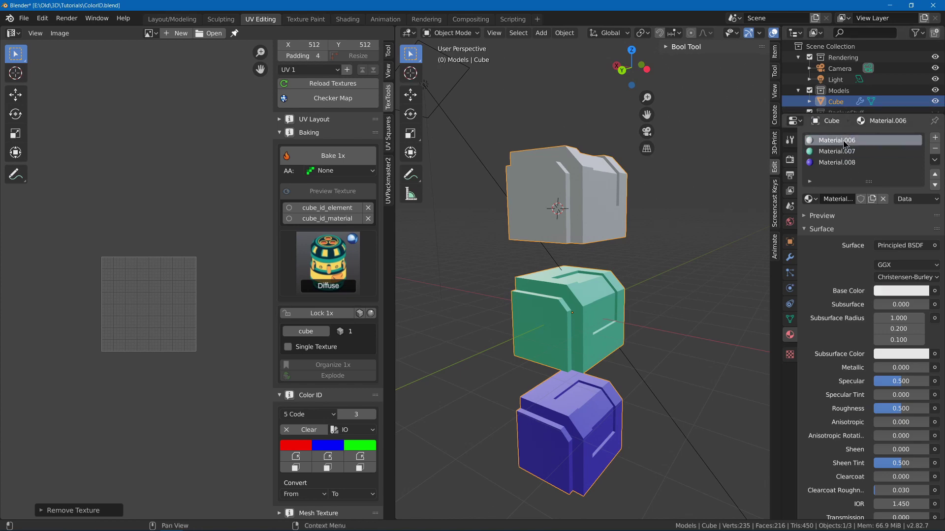
# Run Bake 1x in Diffuse mode to produce a fresh cube_diffuse texture.
pyautogui.click(332, 156)
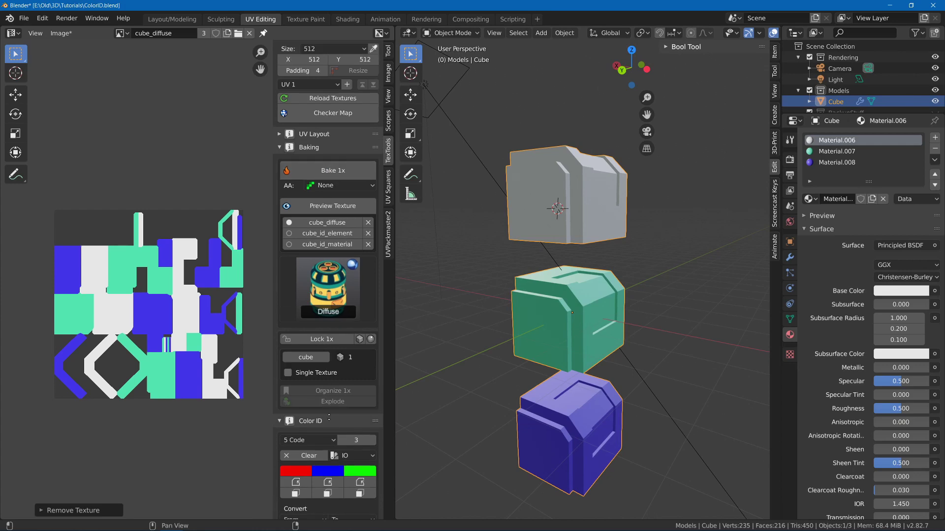
pyautogui.scroll(-1, 329, 417)
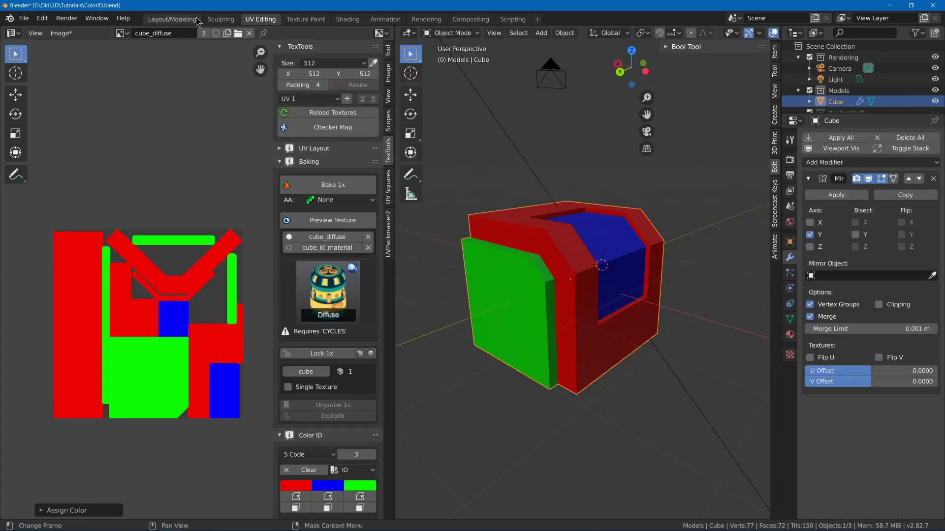
# In the Modeling workspace, delete the TT_color material slots and add a red Material.001.
pyautogui.click(178, 20)
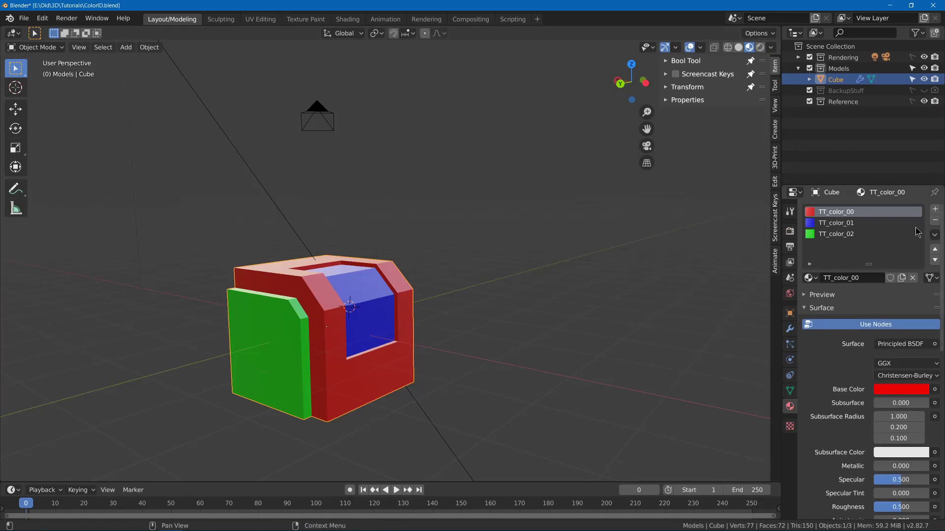
pyautogui.click(934, 221)
pyautogui.click(935, 221)
pyautogui.click(934, 221)
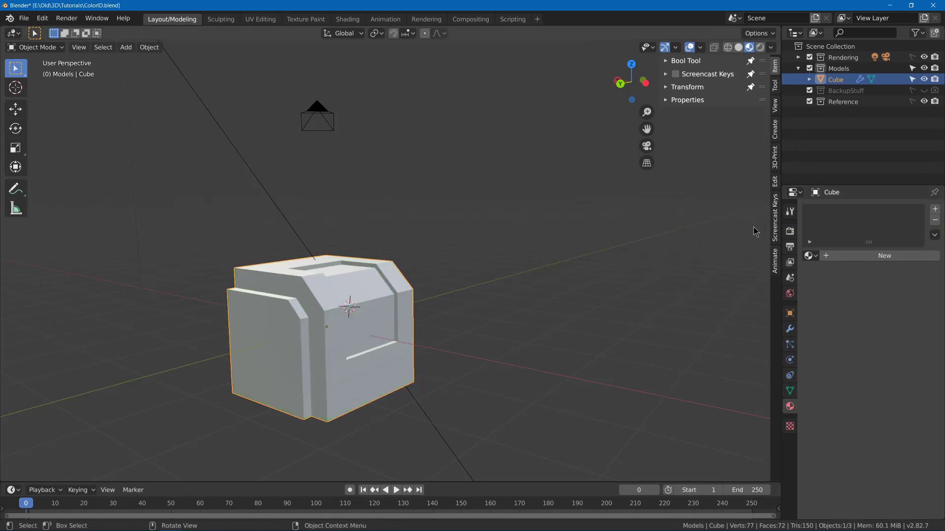
pyautogui.click(862, 255)
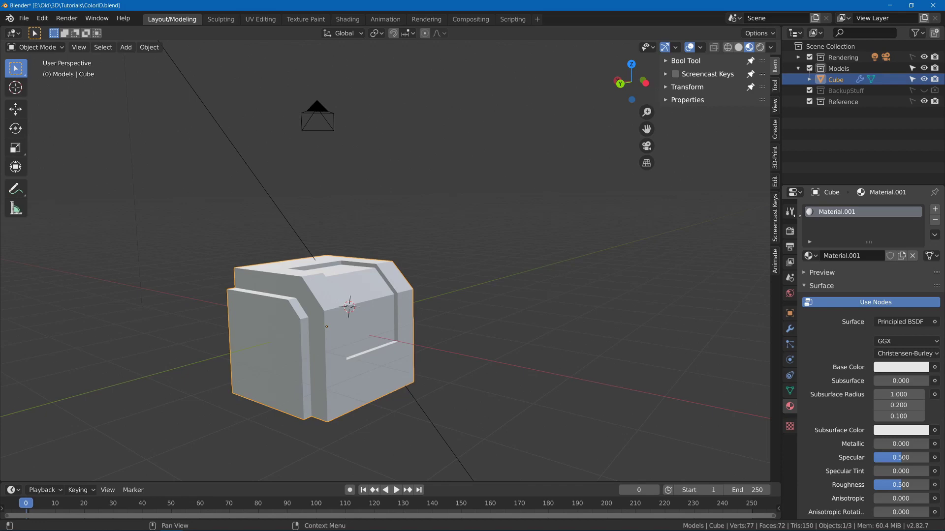
pyautogui.click(901, 367)
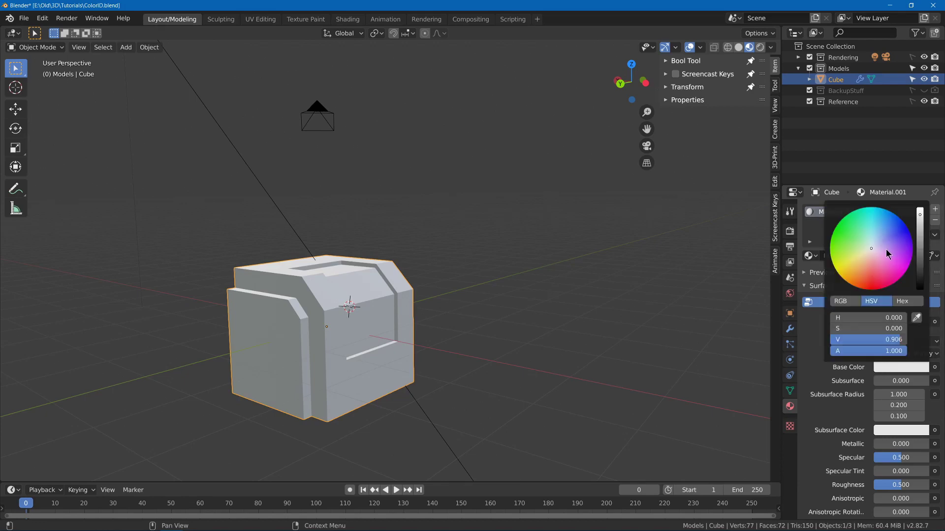
pyautogui.moveTo(885, 248); pyautogui.dragTo(874, 293)
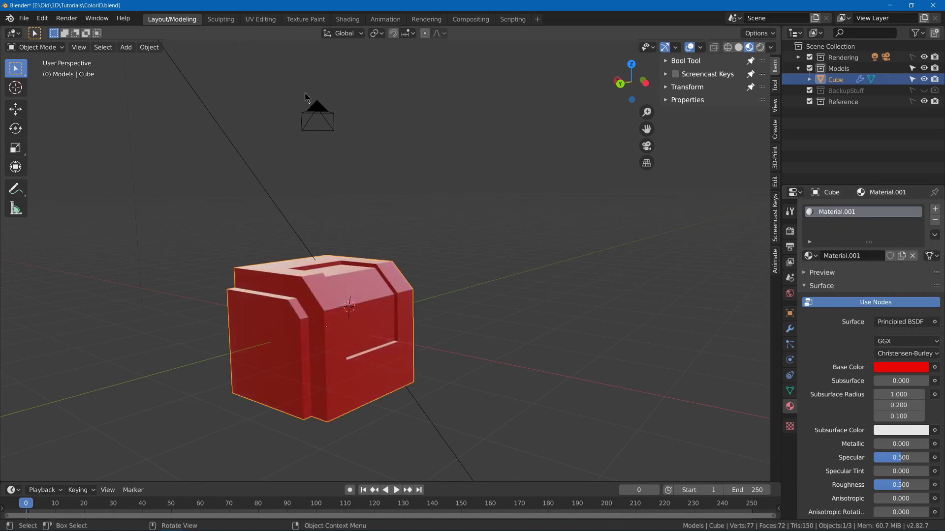
# In the Shading workspace, add an Image Texture node by searching 'image'.
pyautogui.click(348, 19)
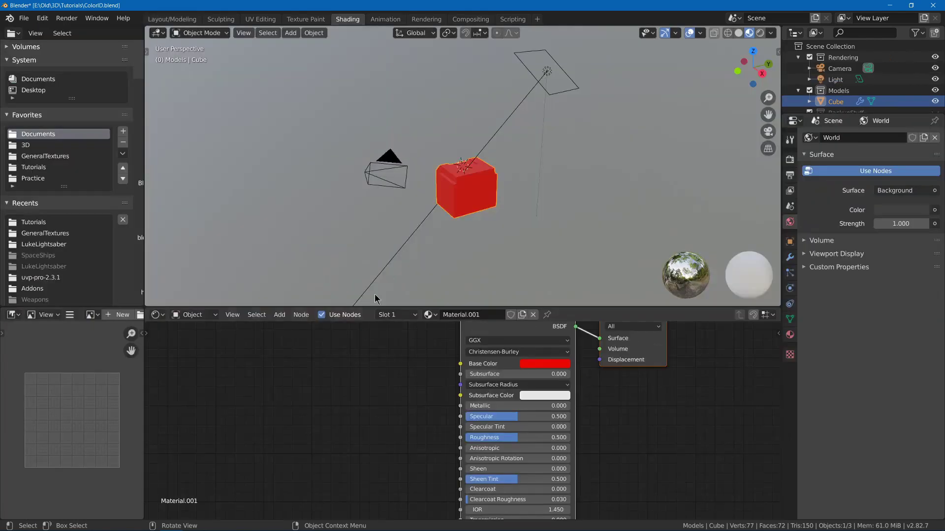
pyautogui.hotkey('shift', 'a')
pyautogui.click(284, 401)
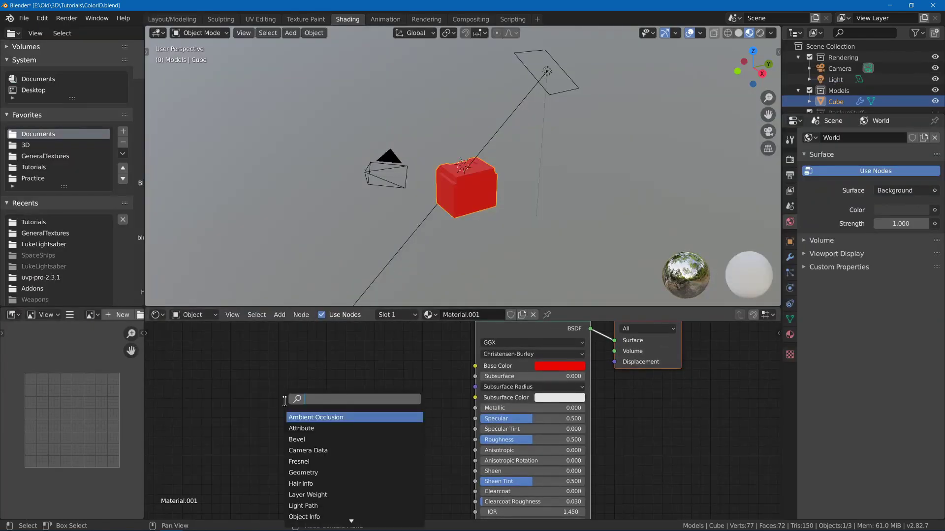
pyautogui.write('image')
pyautogui.press('Return')
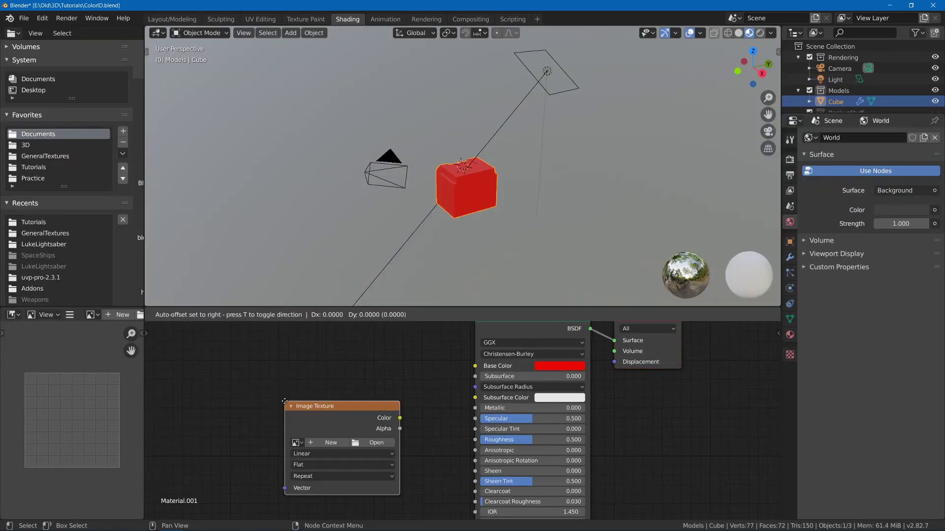
pyautogui.click(269, 380)
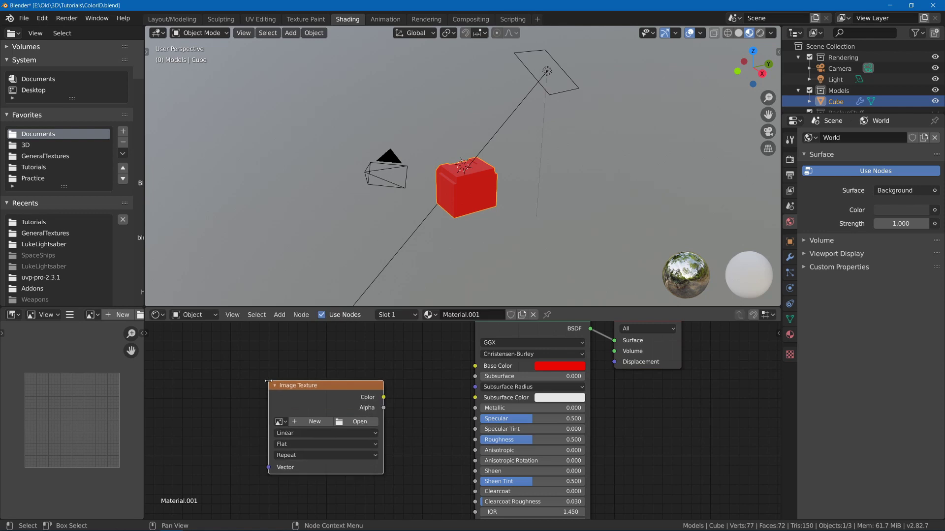
# Create a new 1024 px image named MaterialID in the Image Texture node.
pyautogui.click(315, 422)
pyautogui.click(348, 412)
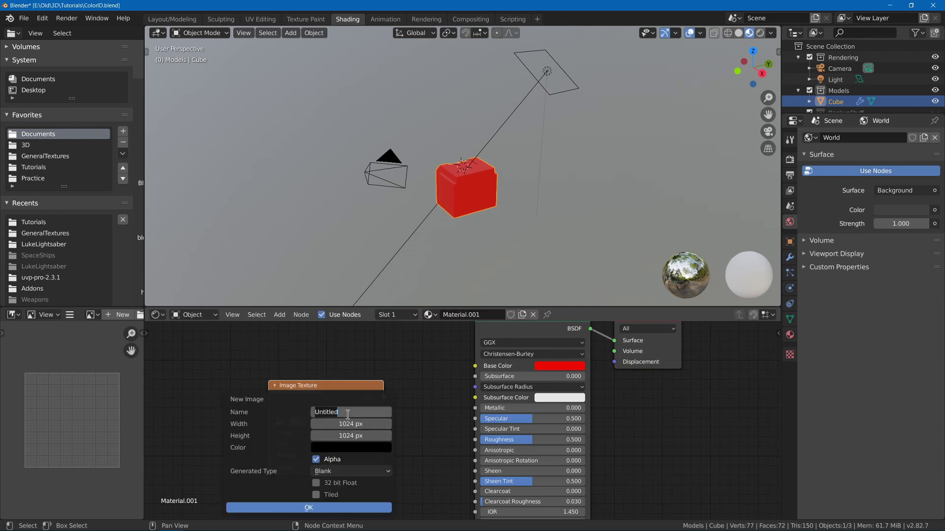
pyautogui.write('MaterialID')
pyautogui.press('Return')
pyautogui.click(347, 508)
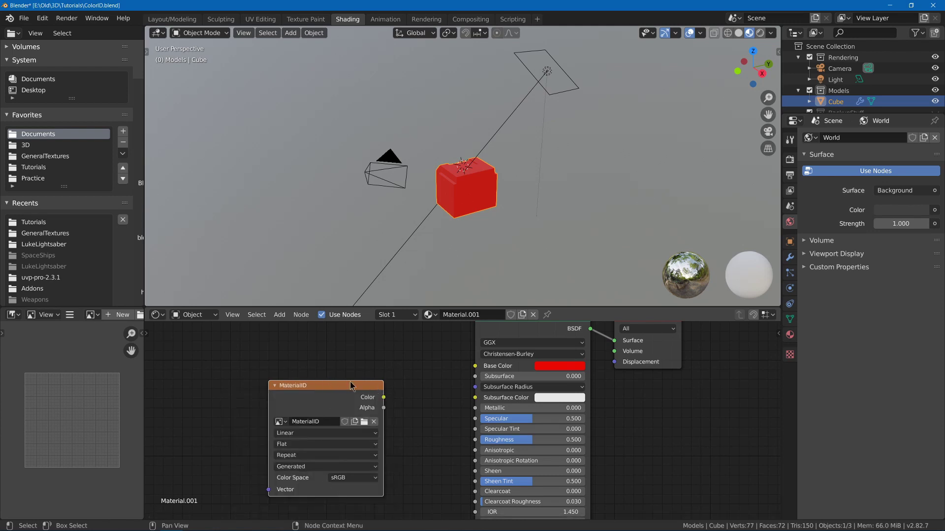
pyautogui.moveTo(371, 392); pyautogui.dragTo(390, 394, button='middle')
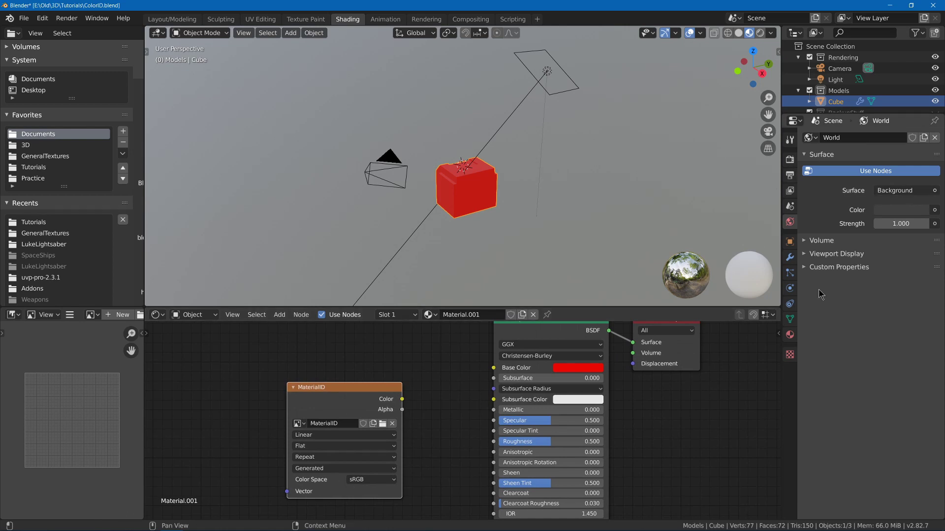
# Add a second slot holding a single-user copy of Material.001, coloured green as Material.002.
pyautogui.click(790, 333)
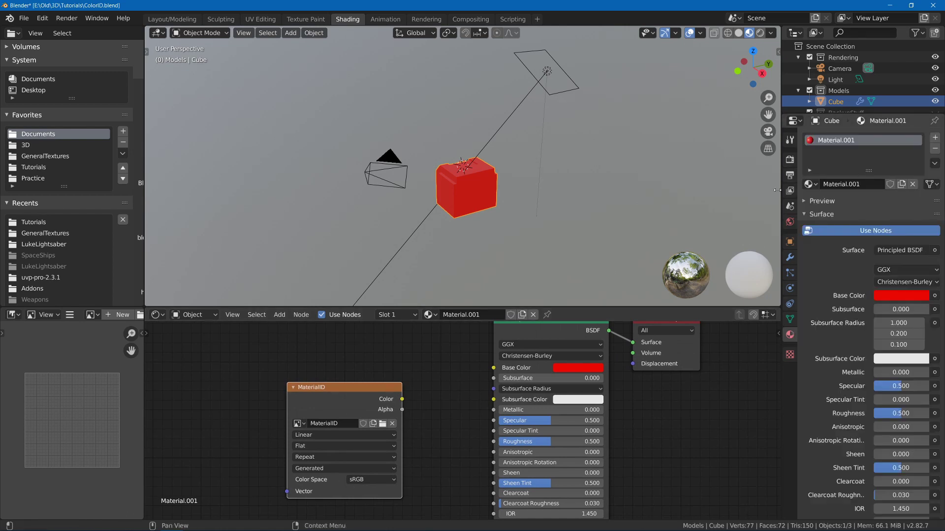
pyautogui.moveTo(536, 196); pyautogui.dragTo(624, 181, button='middle')
pyautogui.scroll(6, 556, 167)
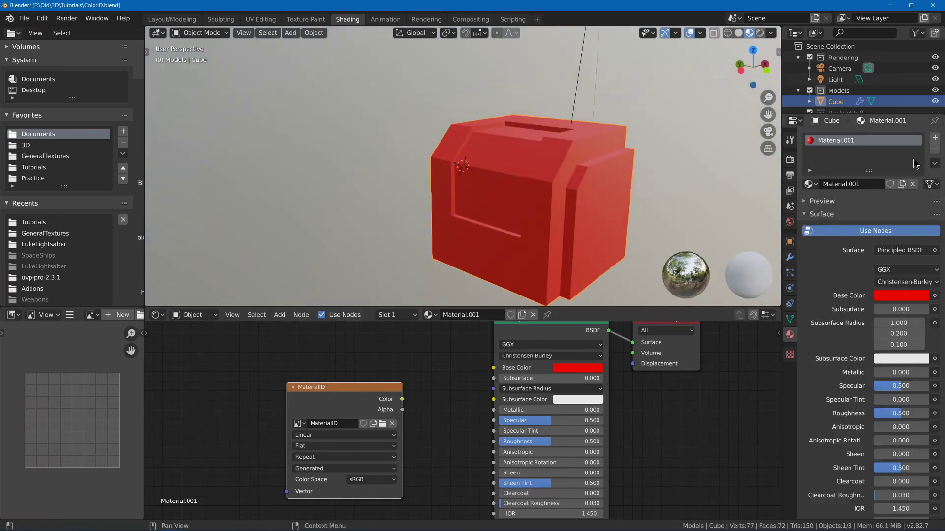
pyautogui.click(935, 138)
pyautogui.click(810, 206)
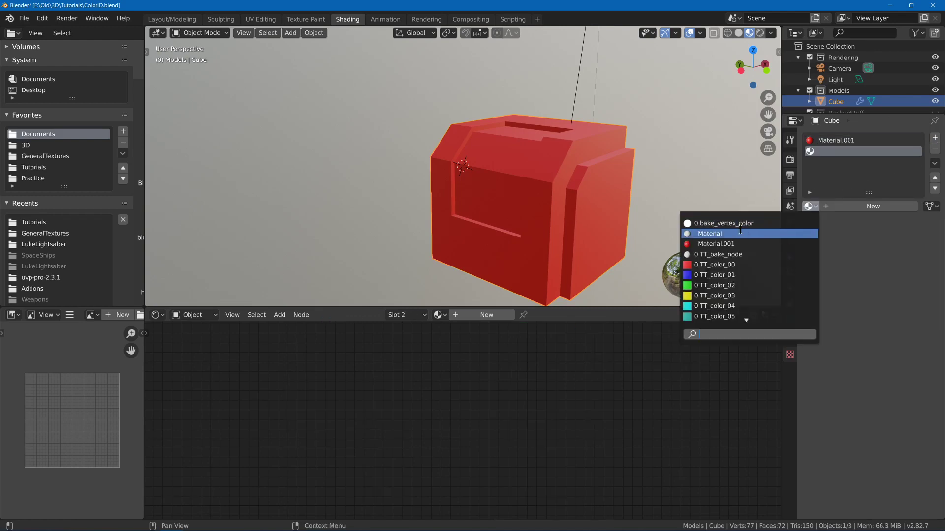
pyautogui.click(737, 243)
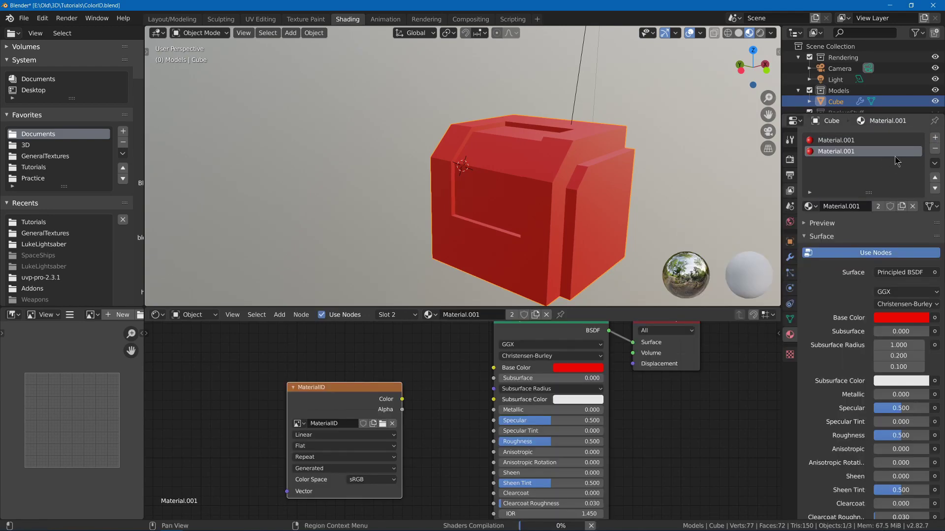
pyautogui.click(877, 209)
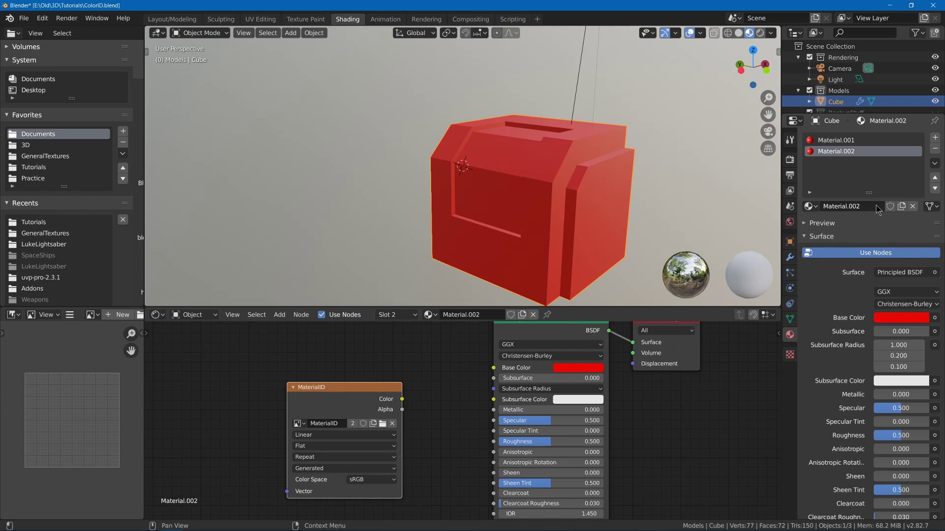
pyautogui.click(888, 319)
pyautogui.click(837, 181)
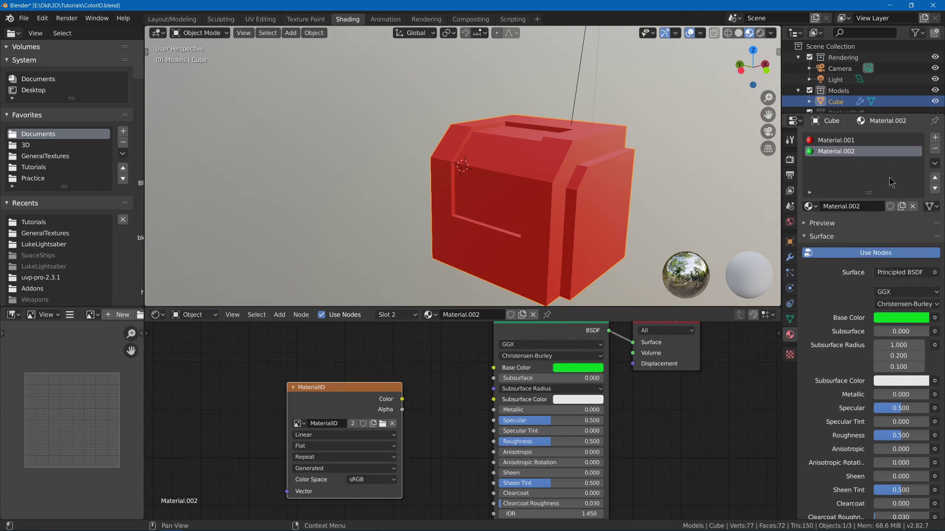
# Add a third slot holding a copy of Material.002, set to blue as Material.003.
pyautogui.click(935, 138)
pyautogui.click(809, 206)
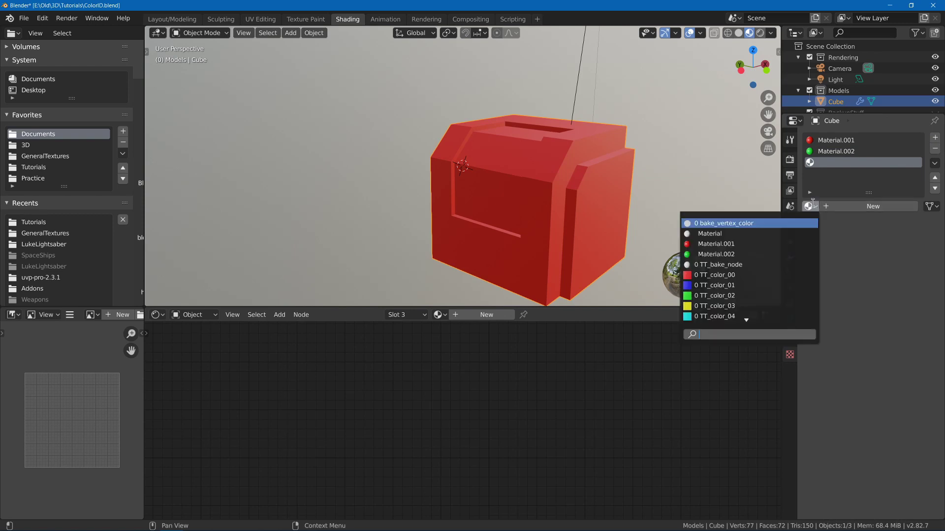
pyautogui.click(742, 253)
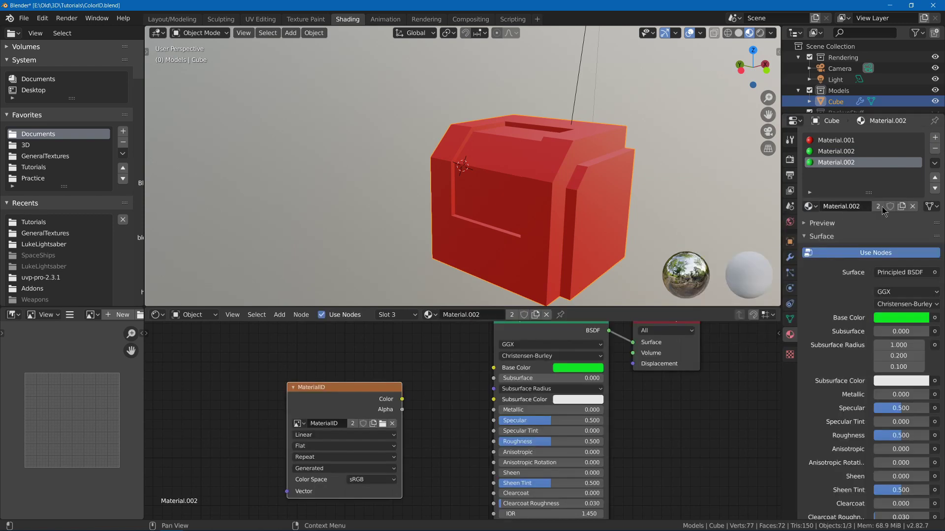
pyautogui.click(879, 206)
pyautogui.click(887, 318)
pyautogui.moveTo(868, 268); pyautogui.dragTo(893, 269)
pyautogui.click(849, 231)
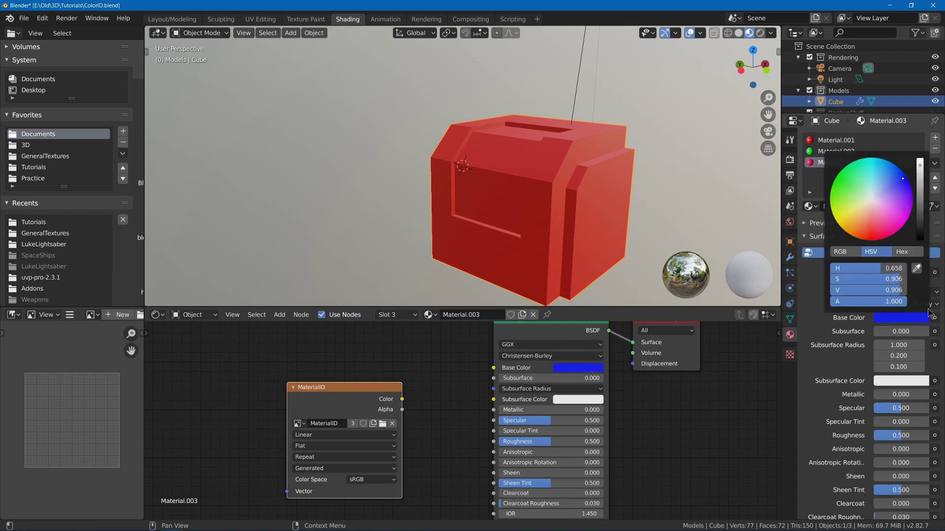
pyautogui.moveTo(586, 182); pyautogui.dragTo(563, 179, button='middle')
# In Edit Mode, assign blue Material.003 to the cube's left side faces.
pyautogui.press('Tab')
pyautogui.moveTo(376, 172); pyautogui.dragTo(428, 167, button='middle')
pyautogui.click(824, 221)
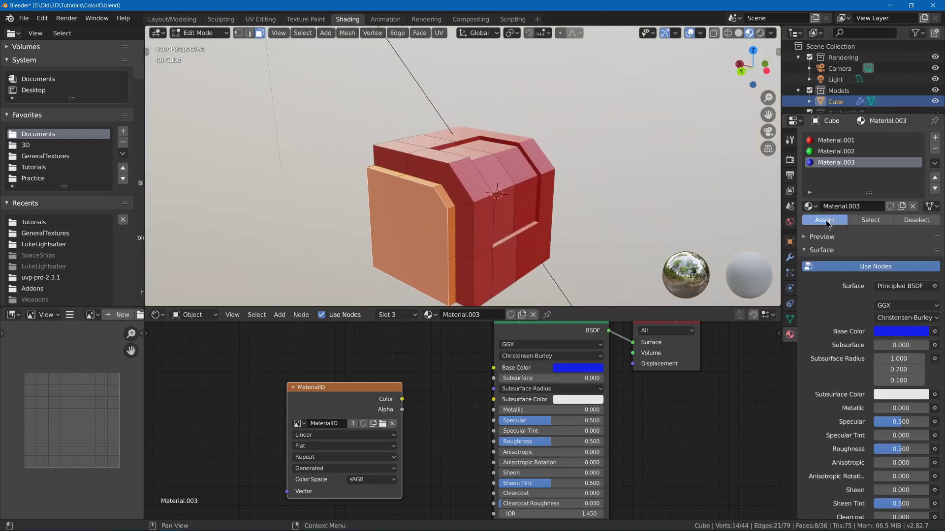
# Assign green Material.002 to the top recess face and front strip, then reposition the MaterialID node.
pyautogui.moveTo(462, 175); pyautogui.dragTo(499, 146, button='middle')
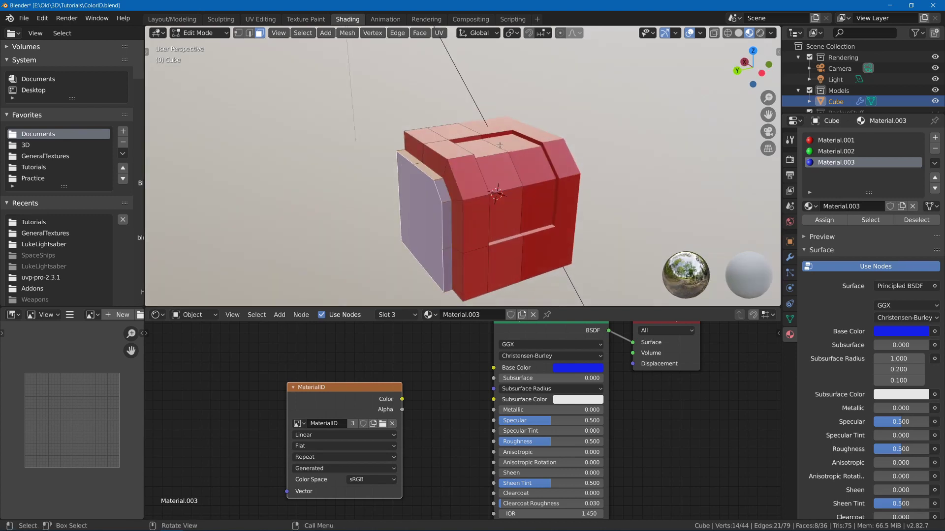
pyautogui.click(487, 146)
pyautogui.keyDown('ctrl'); pyautogui.click(508, 215); pyautogui.keyUp('ctrl')
pyautogui.click(842, 151)
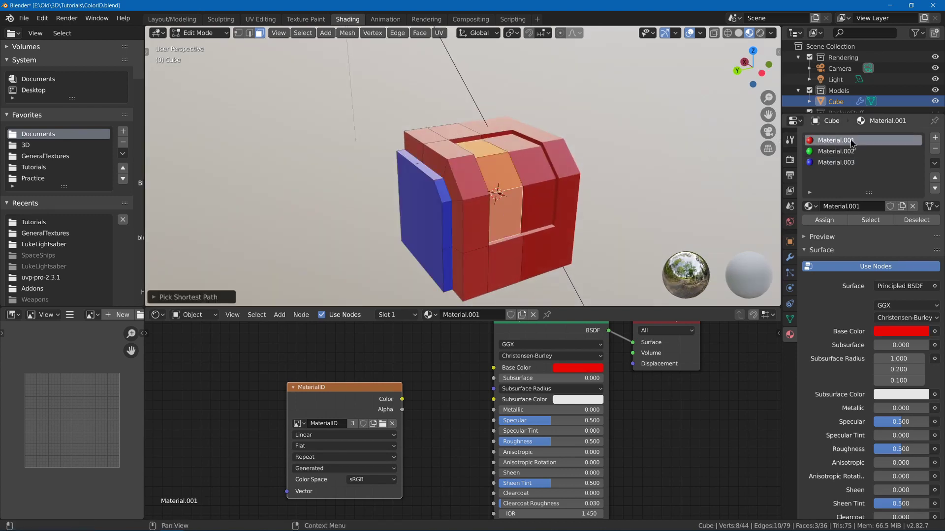
pyautogui.click(824, 220)
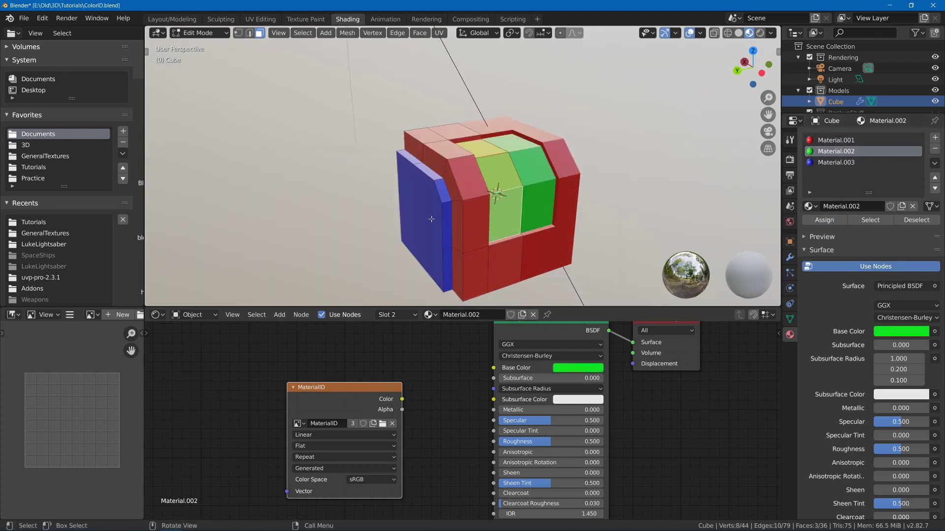
pyautogui.moveTo(455, 361)
pyautogui.mouseDown(button='middle')
pyautogui.moveTo(467, 364)
pyautogui.moveTo(448, 354)
pyautogui.mouseUp(button='middle')
pyautogui.moveTo(340, 388); pyautogui.dragTo(317, 367)
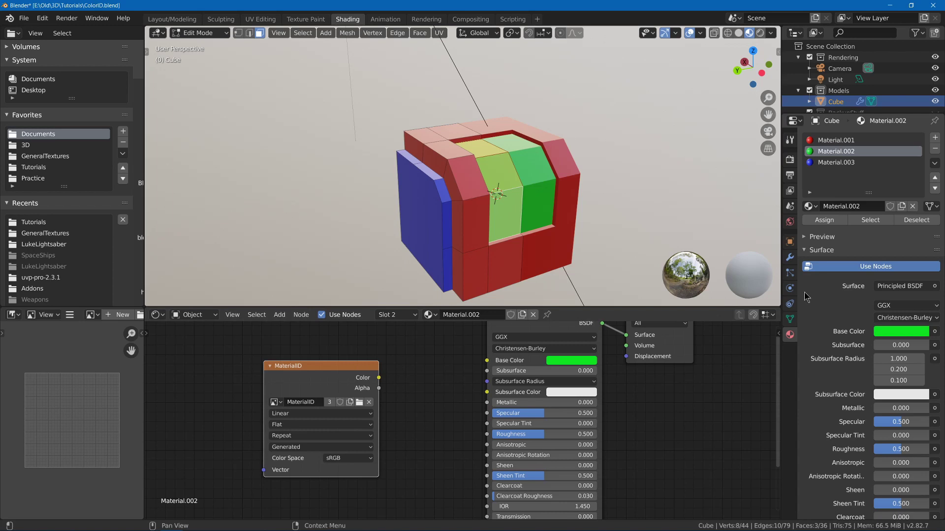
# Set the render engine to Cycles in the Render properties.
pyautogui.click(789, 140)
pyautogui.click(790, 161)
pyautogui.click(906, 138)
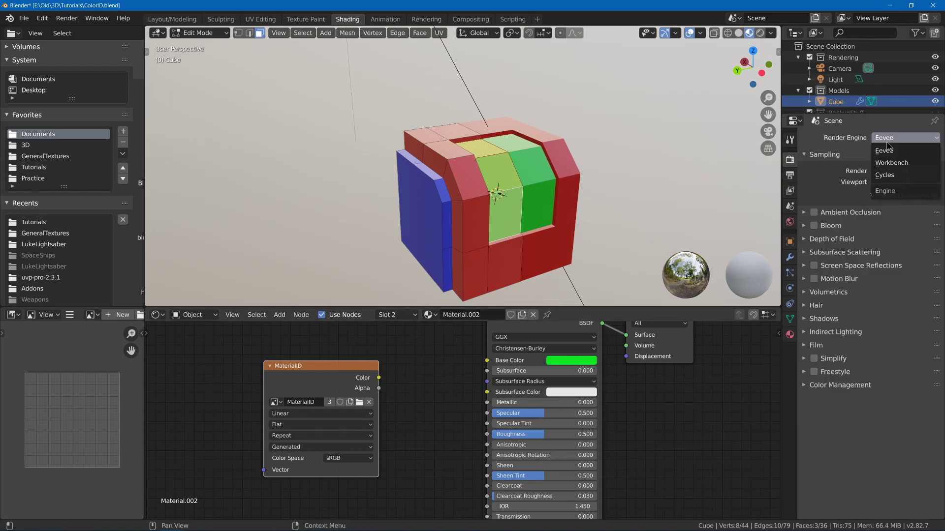
pyautogui.click(895, 176)
# Set the bake type to Diffuse and lower render samples from 128 to 1.
pyautogui.click(817, 357)
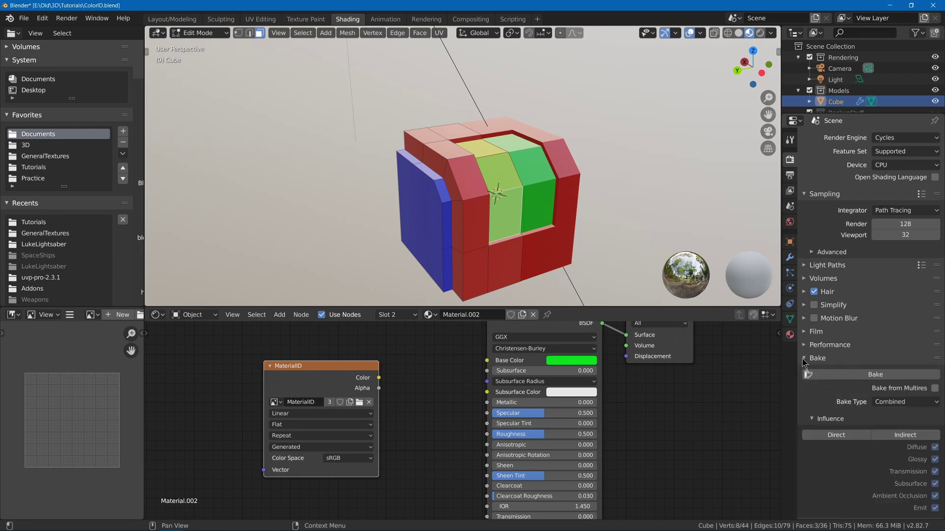
pyautogui.scroll(-5, 898, 324)
pyautogui.click(897, 320)
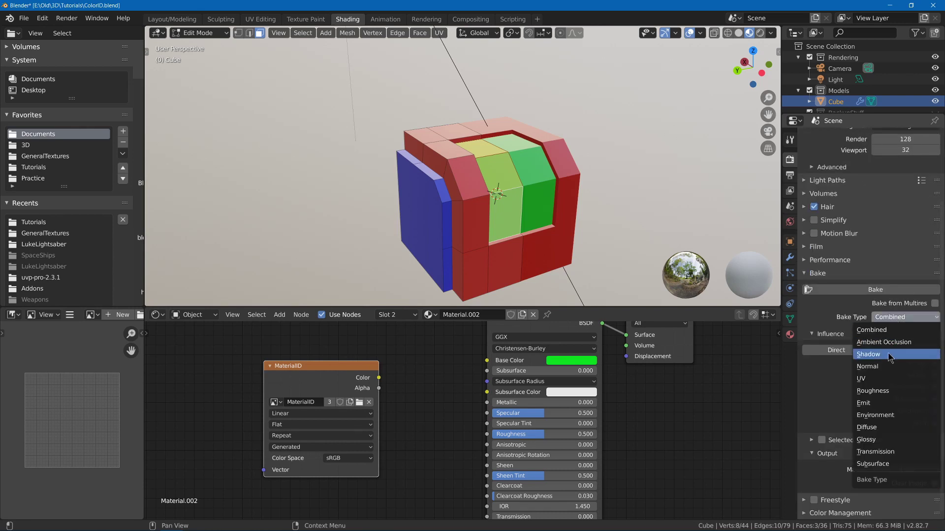
pyautogui.click(866, 427)
pyautogui.scroll(3, 890, 428)
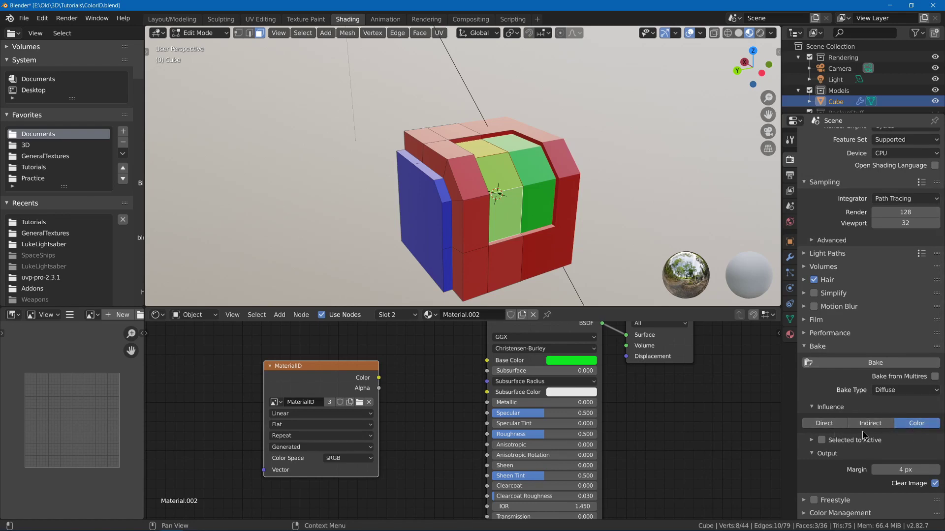
pyautogui.moveTo(906, 212)
pyautogui.mouseDown()
pyautogui.moveTo(866, 212)
pyautogui.moveTo(908, 215)
pyautogui.mouseUp()
# Bake the red, green and blue Diffuse colours into MaterialID and inspect the result.
pyautogui.click(849, 364)
pyautogui.scroll(-1, 81, 415)
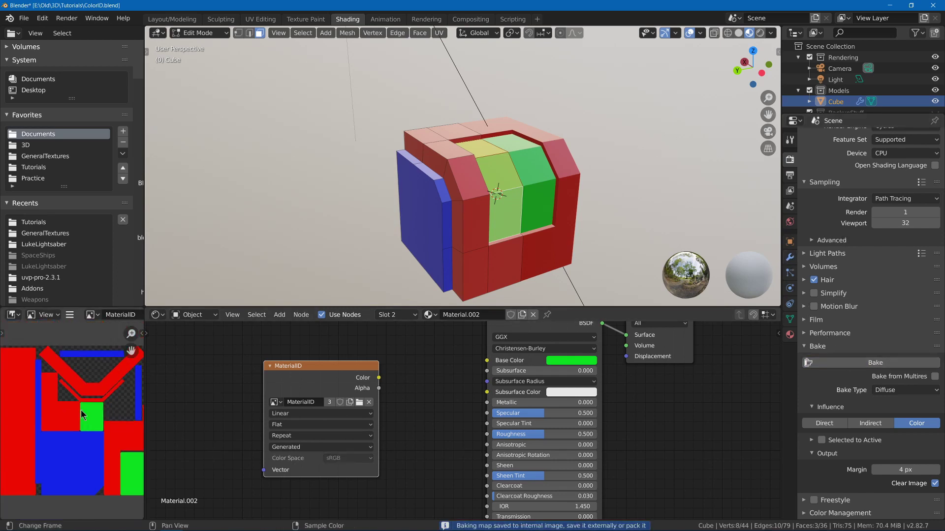
pyautogui.scroll(-3, 80, 414)
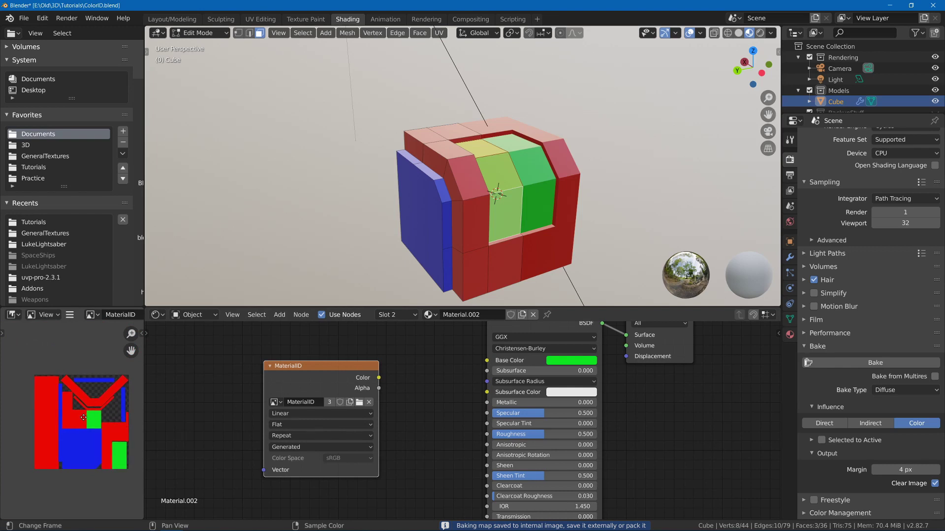
pyautogui.scroll(3, 83, 417)
pyautogui.scroll(-3, 108, 412)
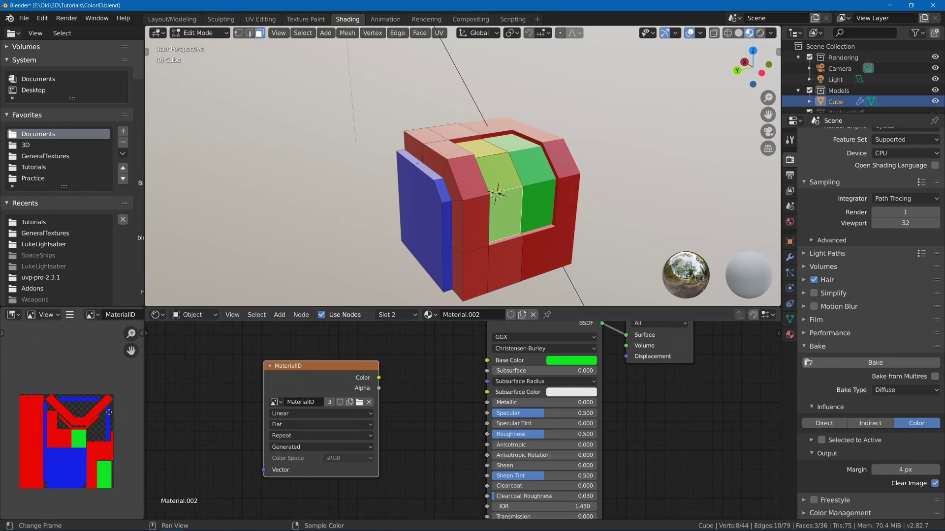
pyautogui.moveTo(109, 413); pyautogui.dragTo(111, 404, button='middle')
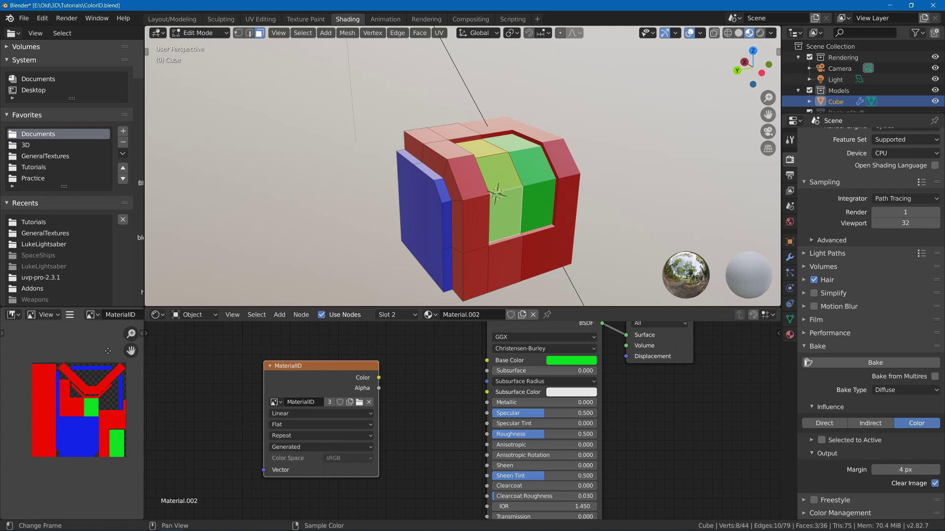
pyautogui.scroll(5, 98, 399)
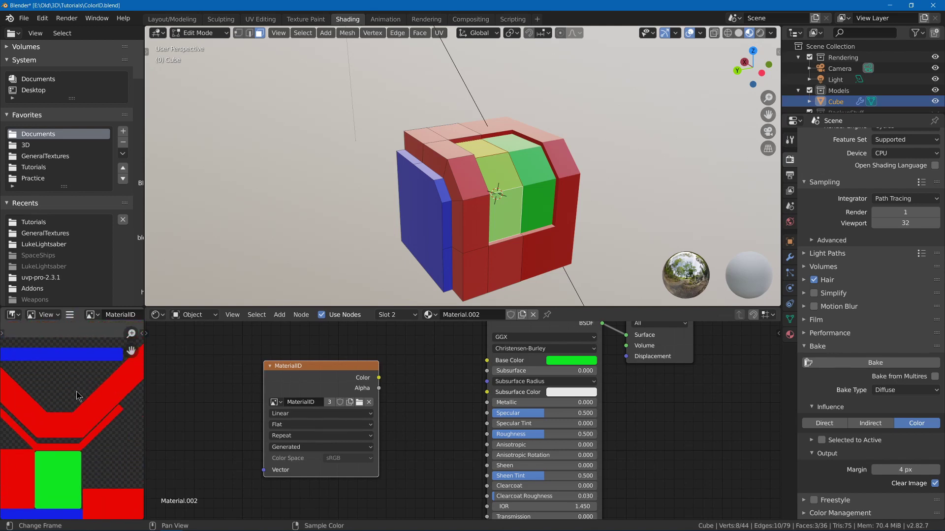
pyautogui.scroll(-3, 70, 451)
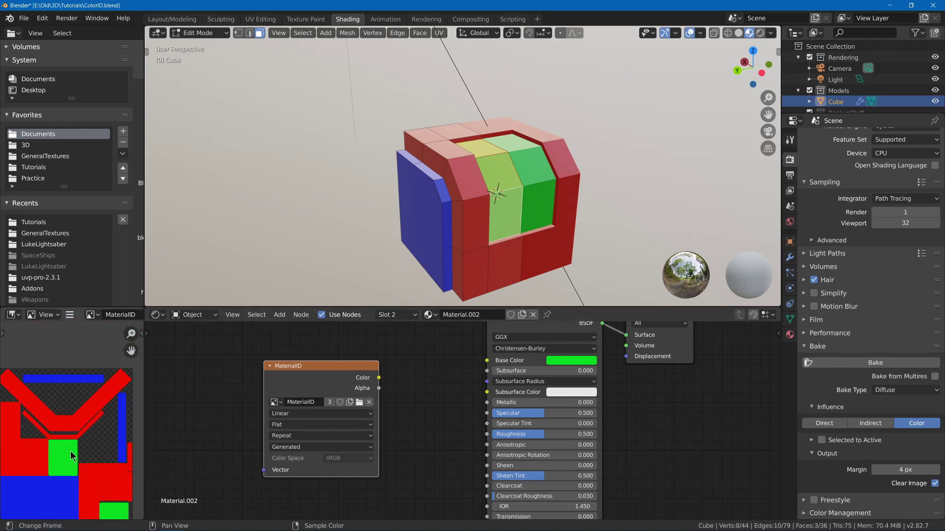
pyautogui.scroll(-1, 385, 408)
pyautogui.moveTo(385, 409); pyautogui.dragTo(408, 415, button='middle')
pyautogui.scroll(1, 862, 193)
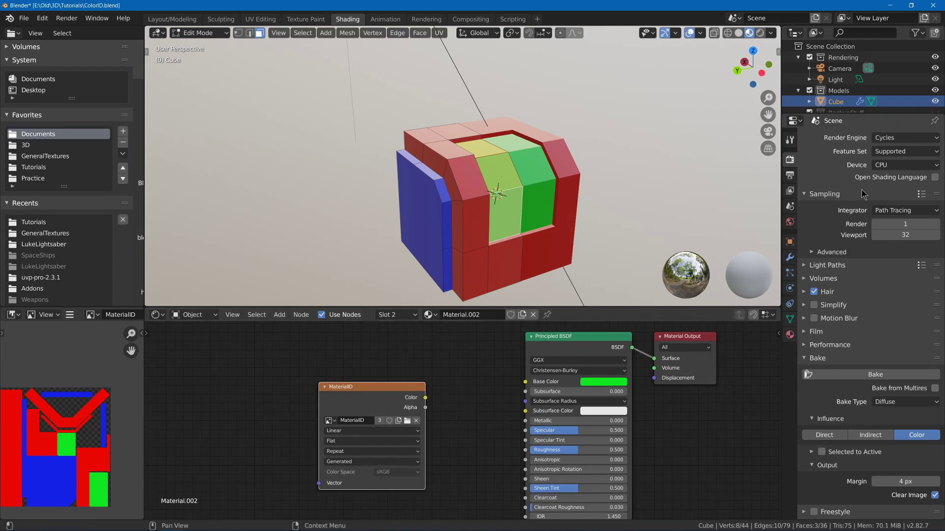
# Show the cube's Y-axis Mirror modifier; add a Vertex Color node, then delete it.
pyautogui.click(790, 257)
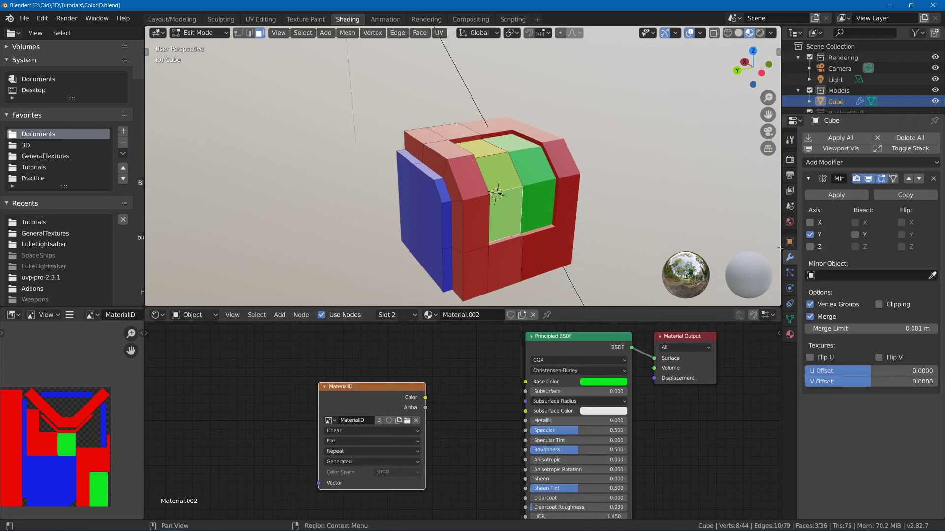
pyautogui.hotkey('shift', 'a')
pyautogui.click(428, 344)
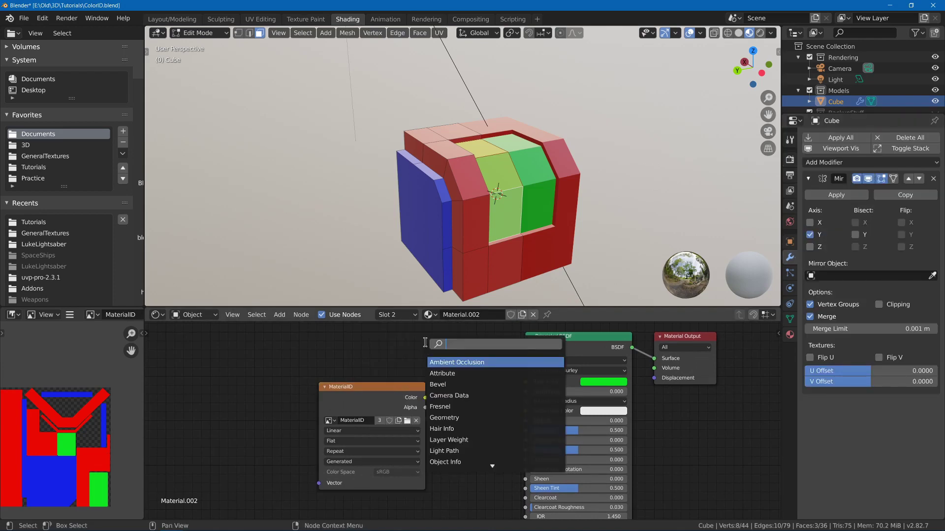
pyautogui.write('vert')
pyautogui.click(490, 363)
pyautogui.click(450, 362)
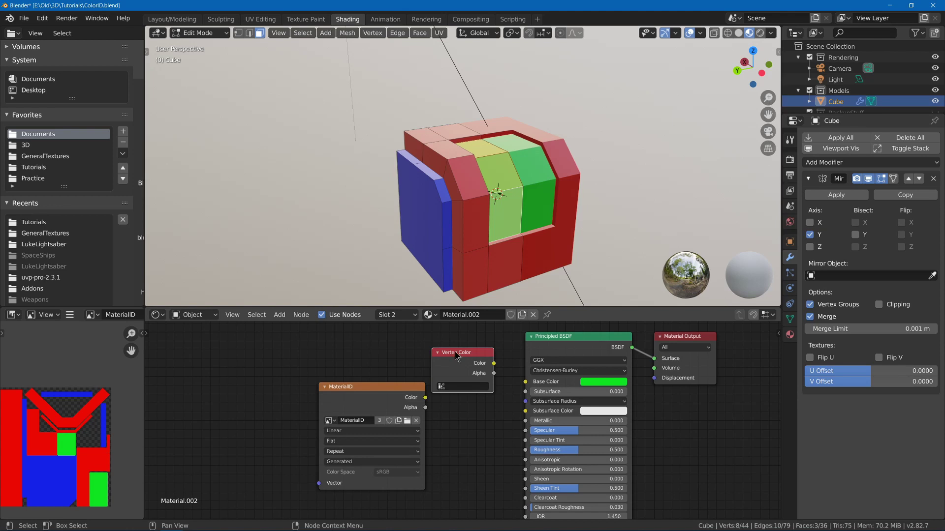
pyautogui.press('x')
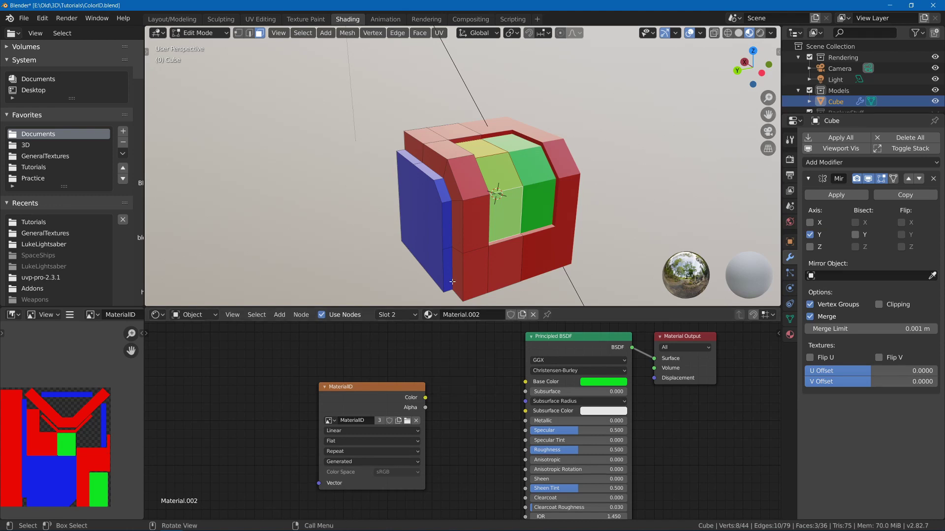